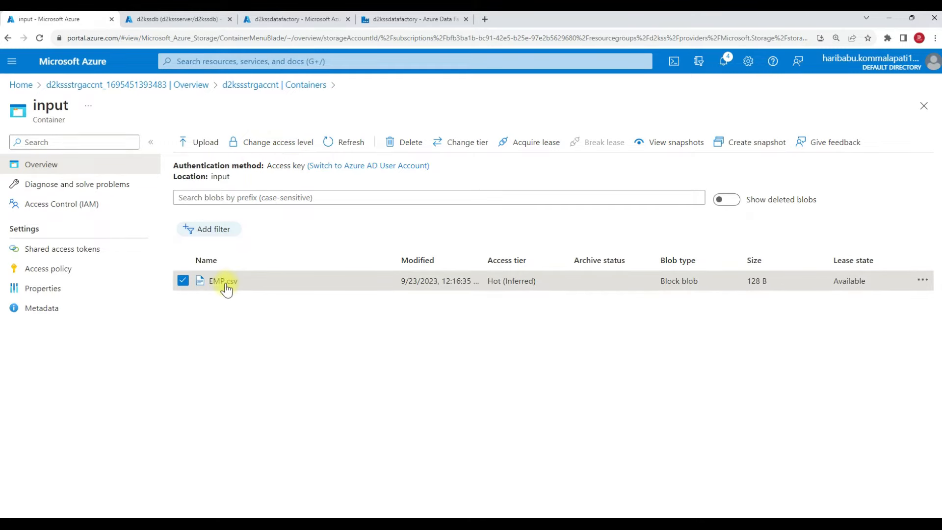
Review the EMPLOYEE query in d2kssdb and the d2kssdatafactory overview, ending in the Data Factory authoring studio
click(179, 21)
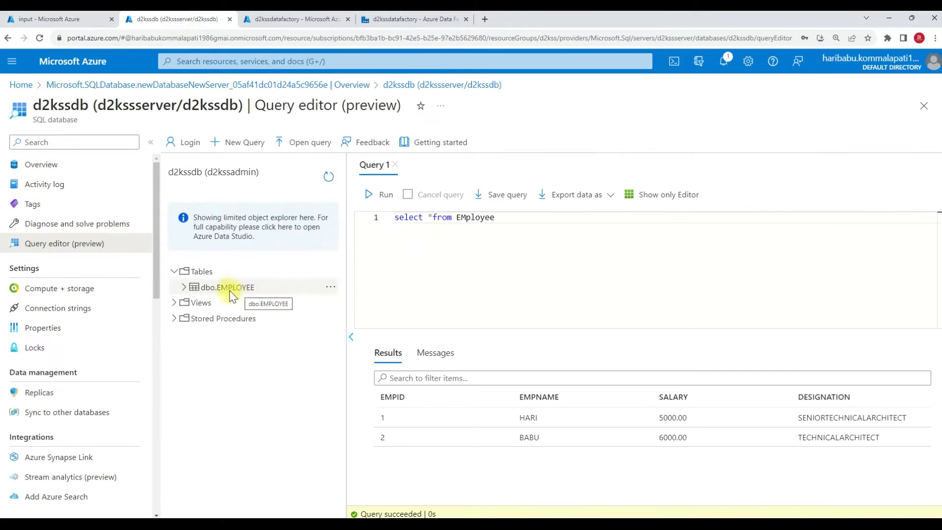
click(289, 19)
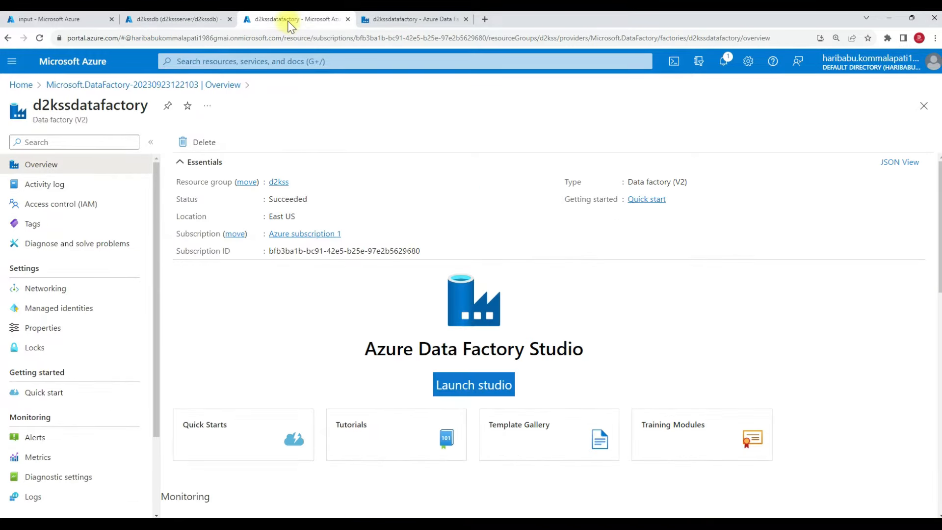
click(395, 22)
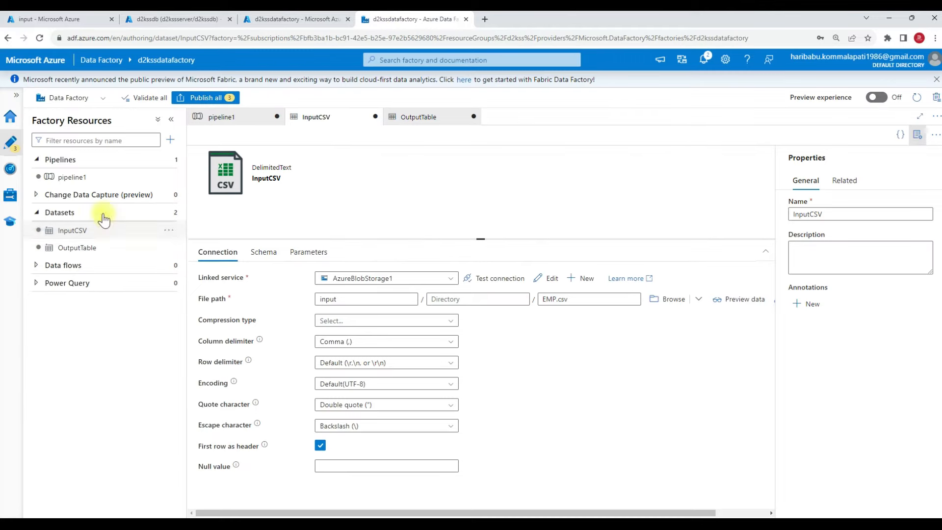
Review the connection settings of the InputCSV and OutputTable datasets
click(74, 230)
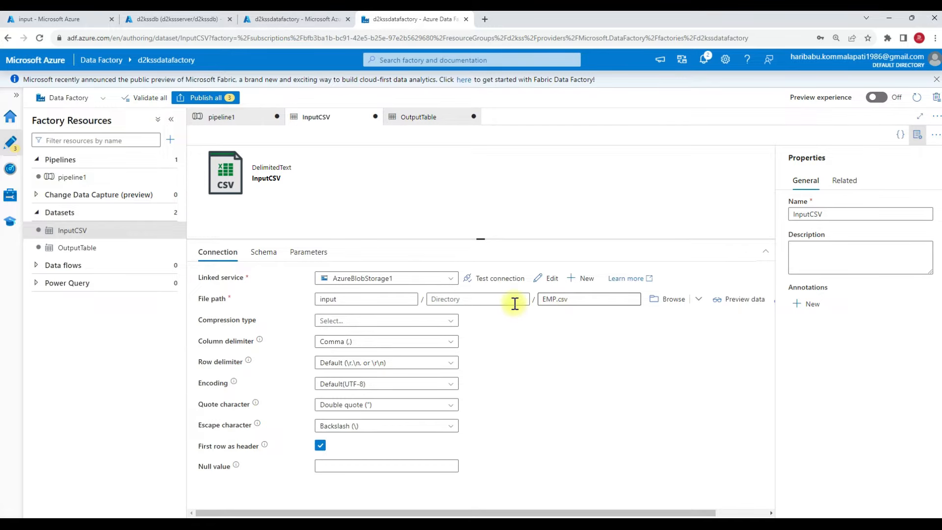
click(71, 238)
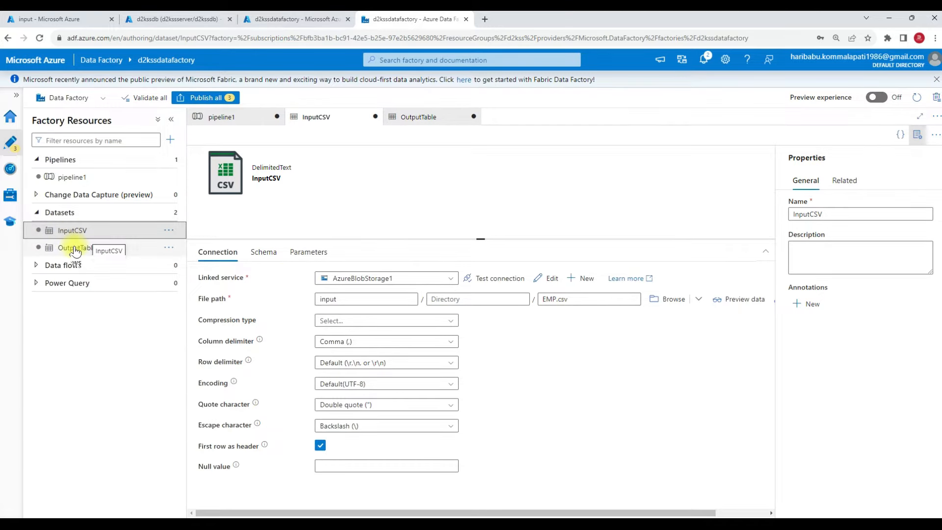
click(76, 249)
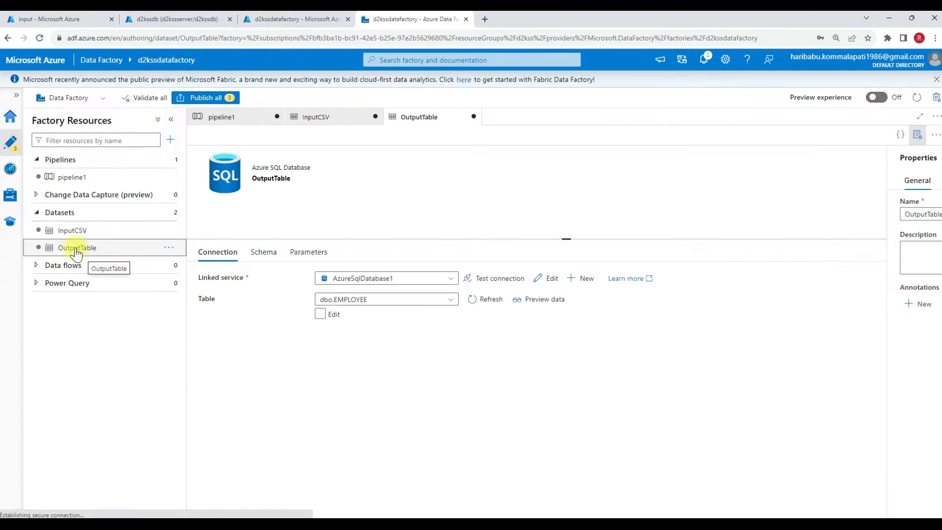
Clear the hard-coded file name from the InputCSV dataset's file path
click(81, 234)
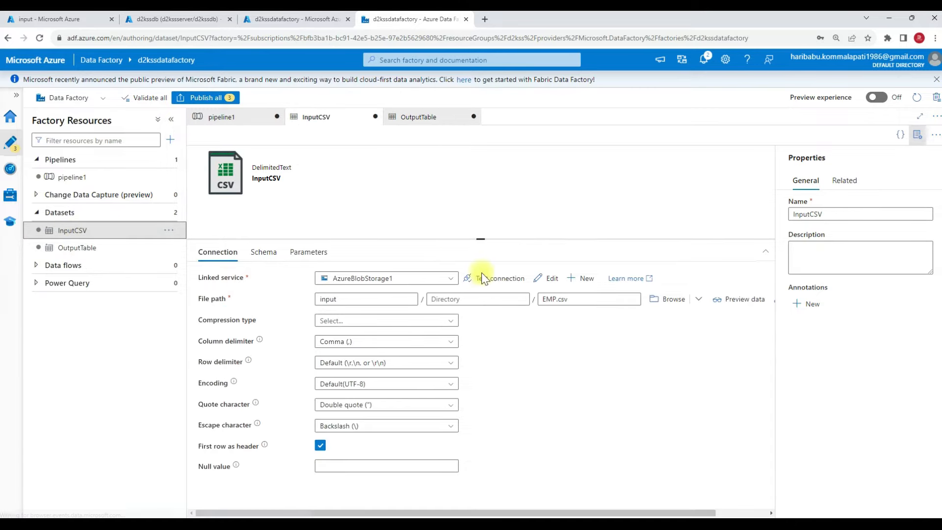
double_click(580, 301)
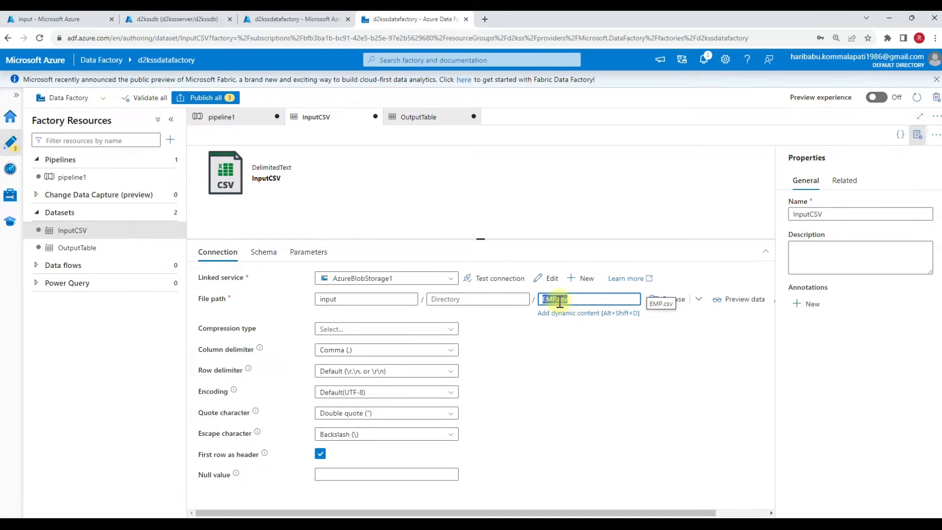
key(BackSpace)
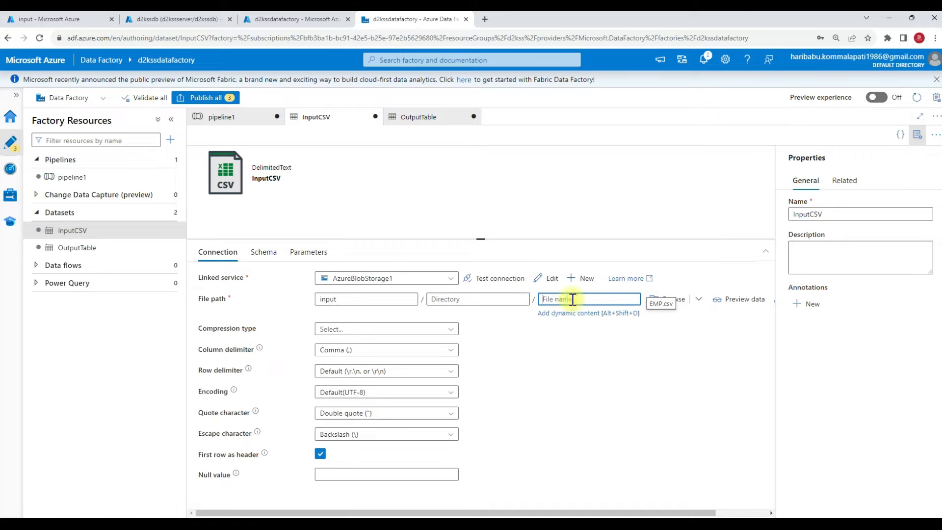
Add a String parameter named fileName to the InputCSV dataset, without a default value
click(306, 252)
click(222, 282)
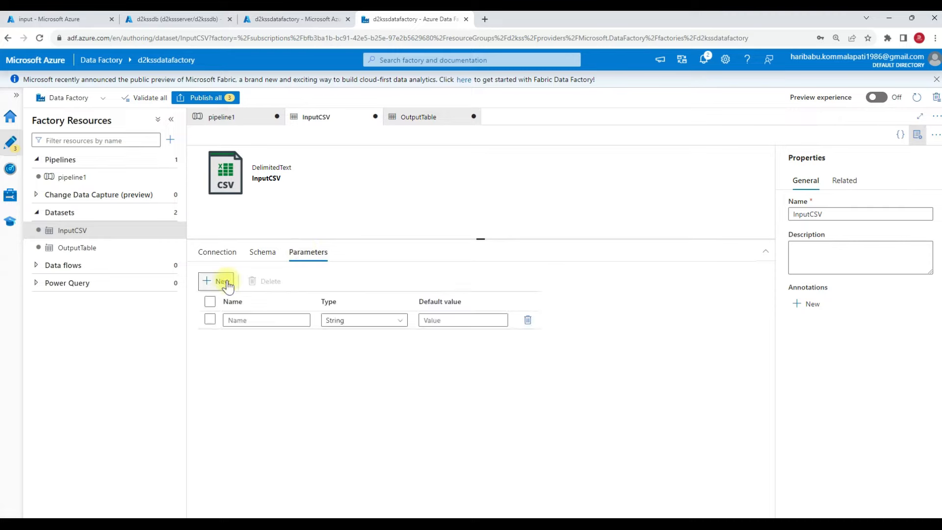
click(250, 319)
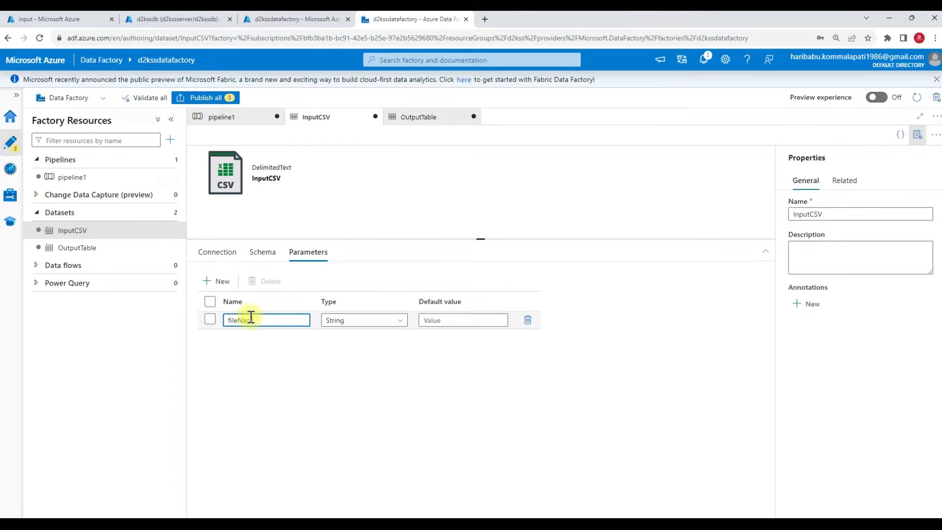
key(ctrl+s)
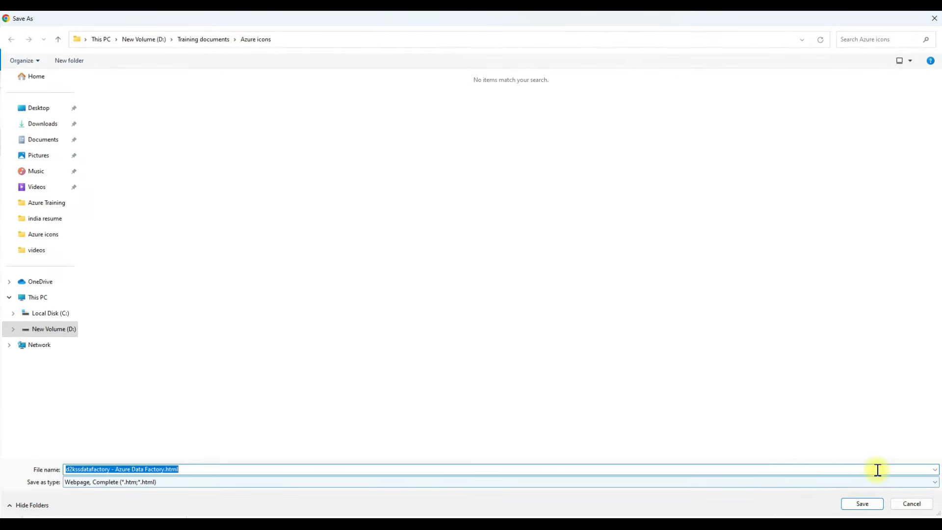
click(933, 18)
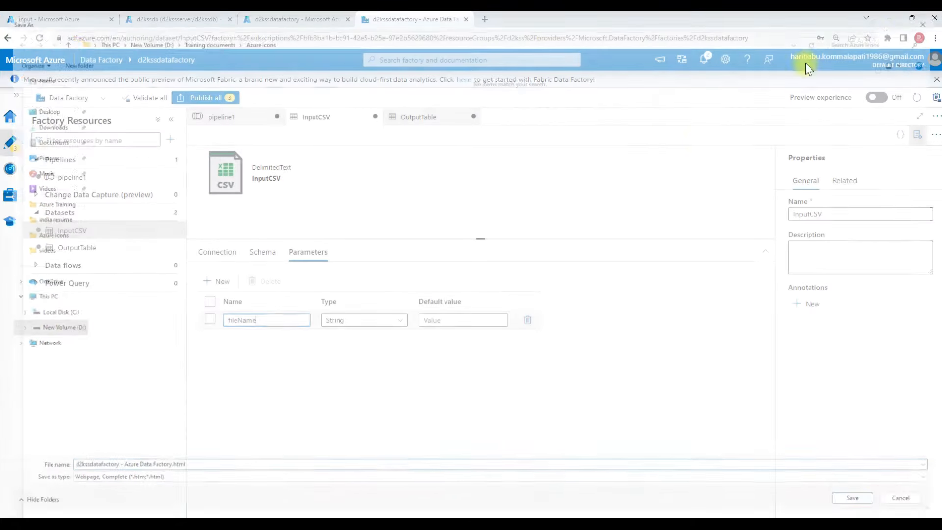
click(457, 373)
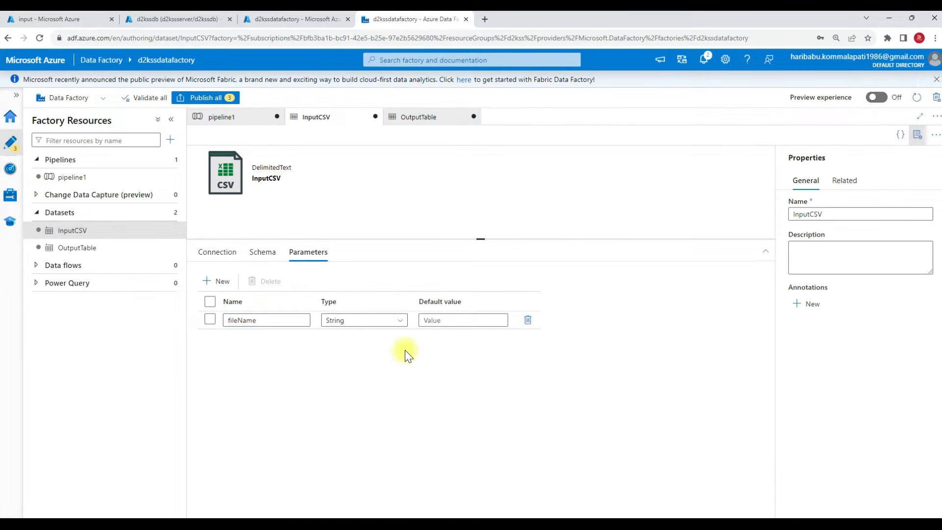
click(229, 252)
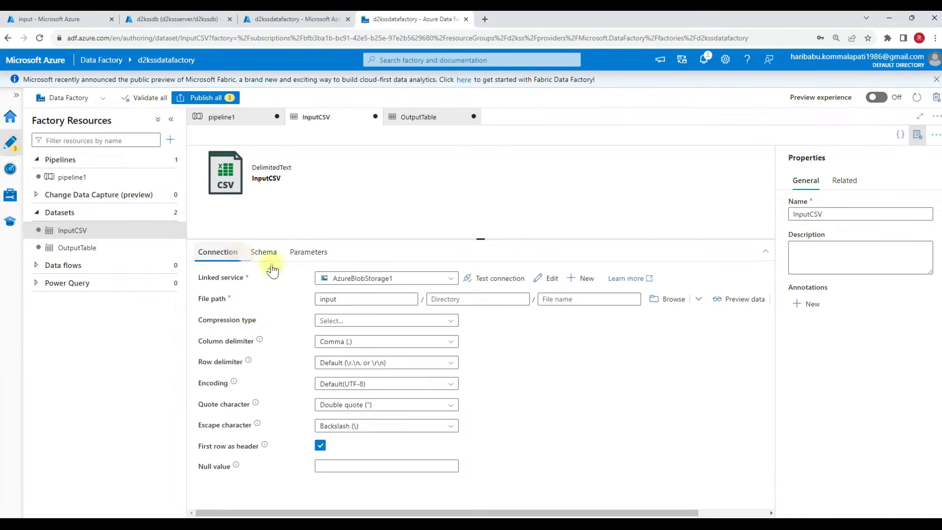
click(554, 294)
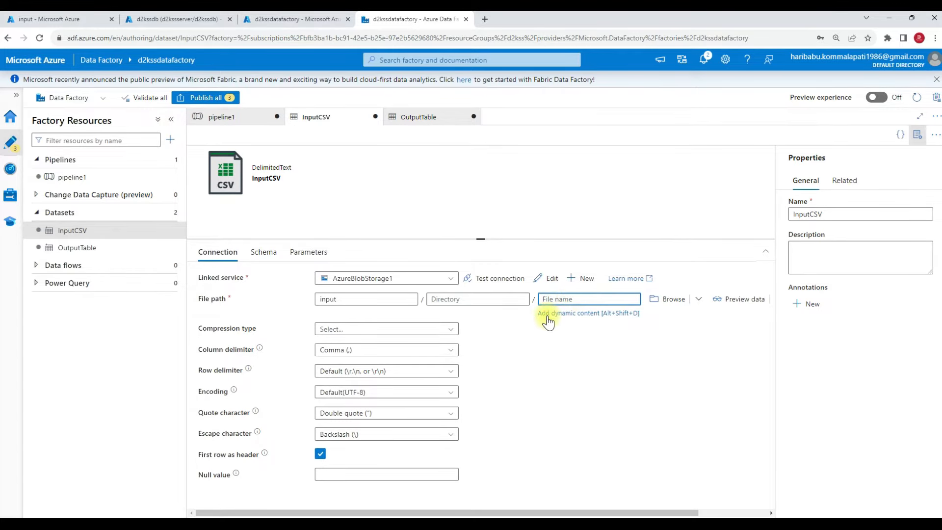
click(579, 316)
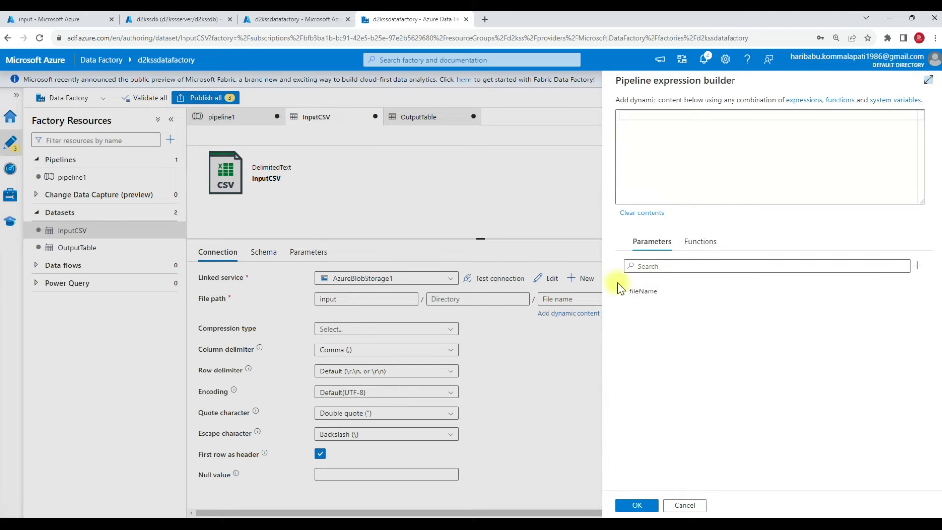
click(638, 293)
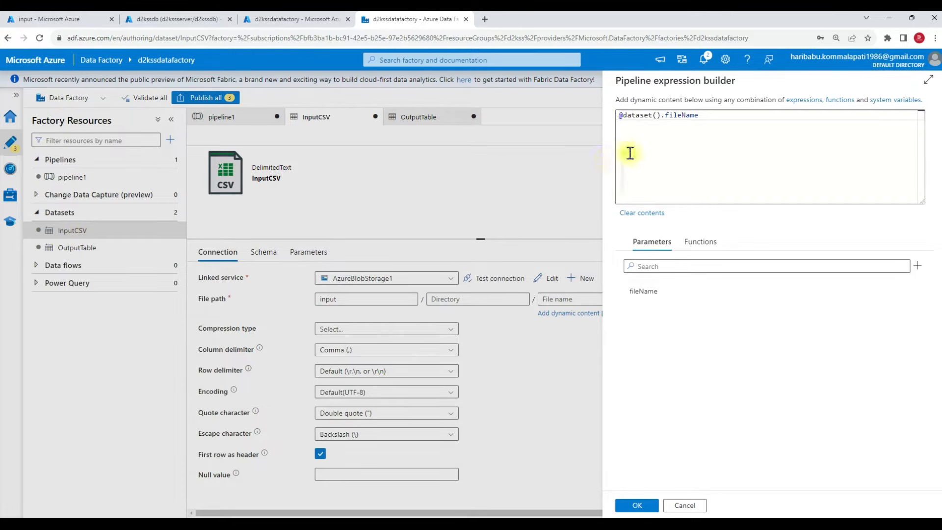
drag(700, 116, 617, 116)
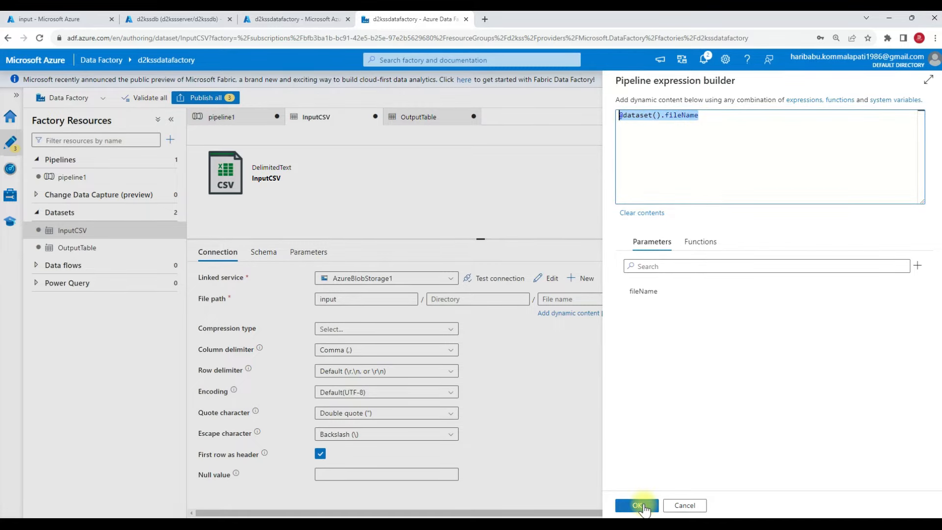
click(637, 505)
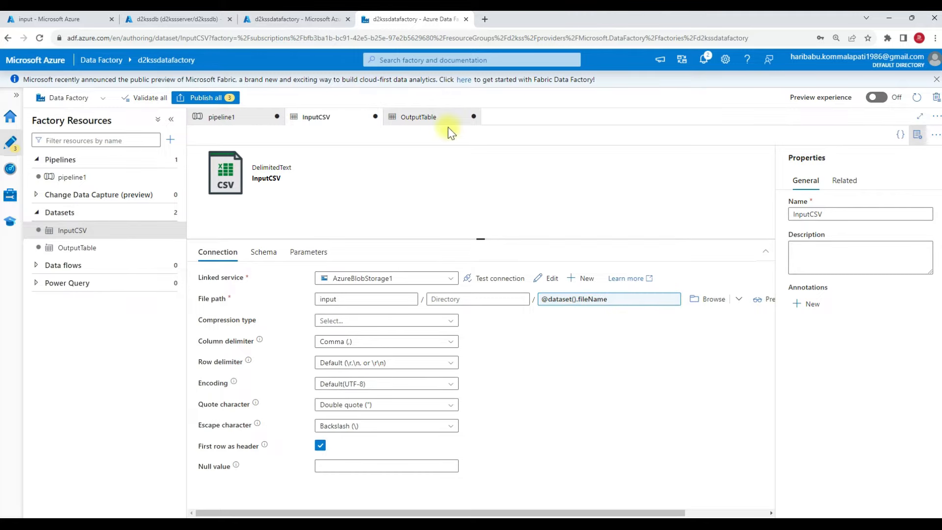
Enable manual table entry in the OutputTable dataset's connection and clear the table name, keeping the dbo schema
click(425, 120)
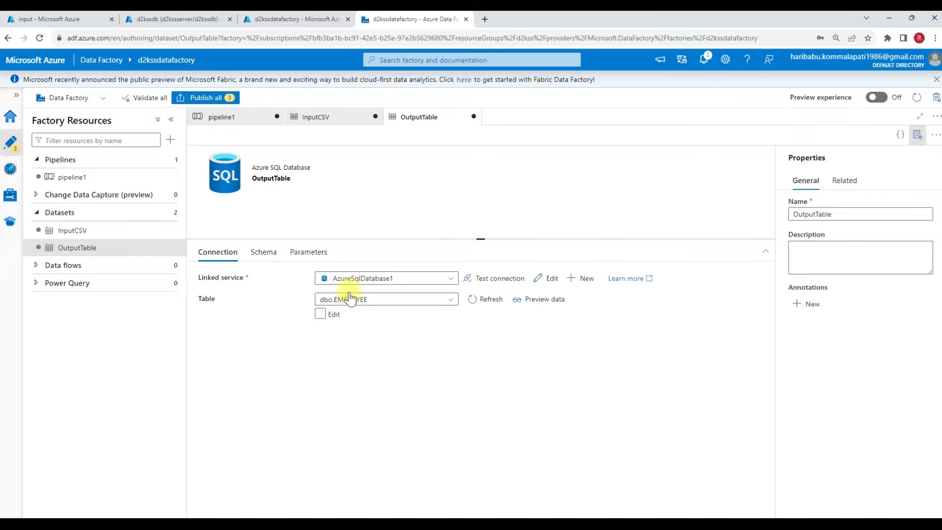
click(321, 314)
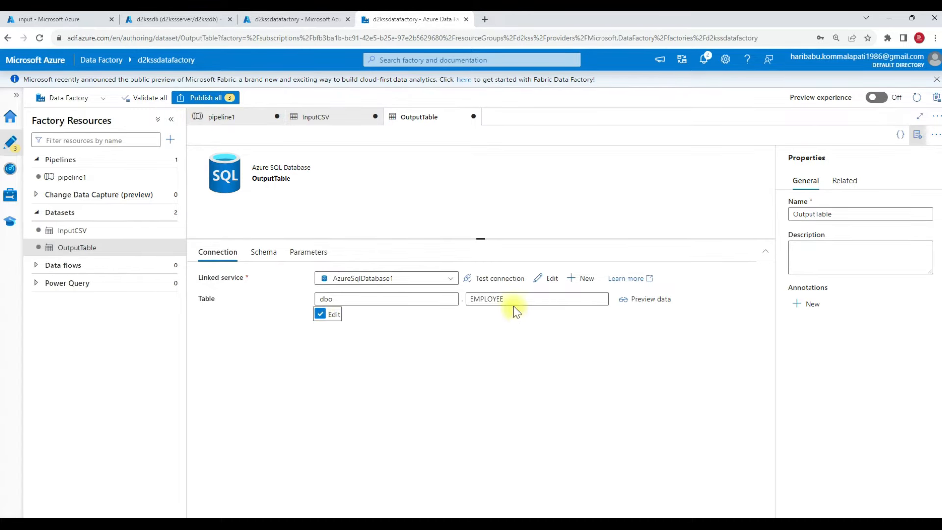
drag(513, 305, 406, 294)
key(BackSpace)
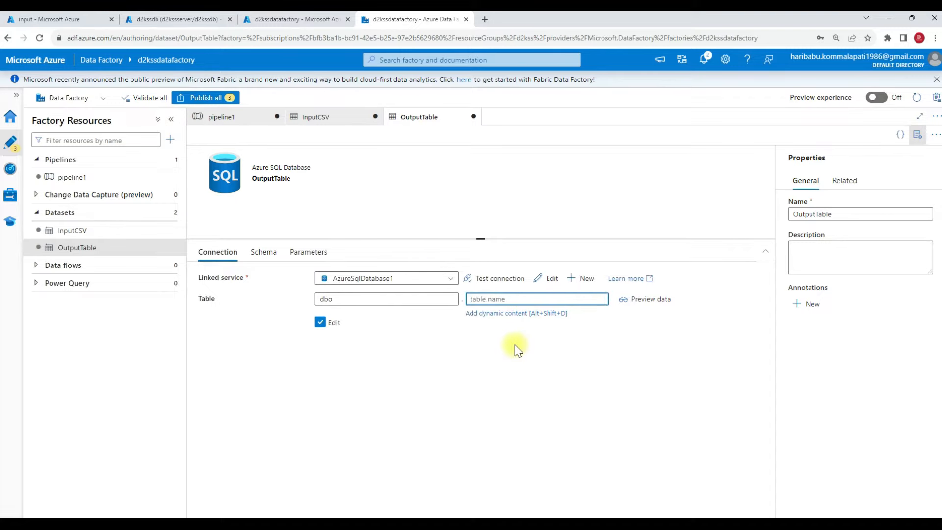
click(504, 338)
click(508, 300)
click(493, 321)
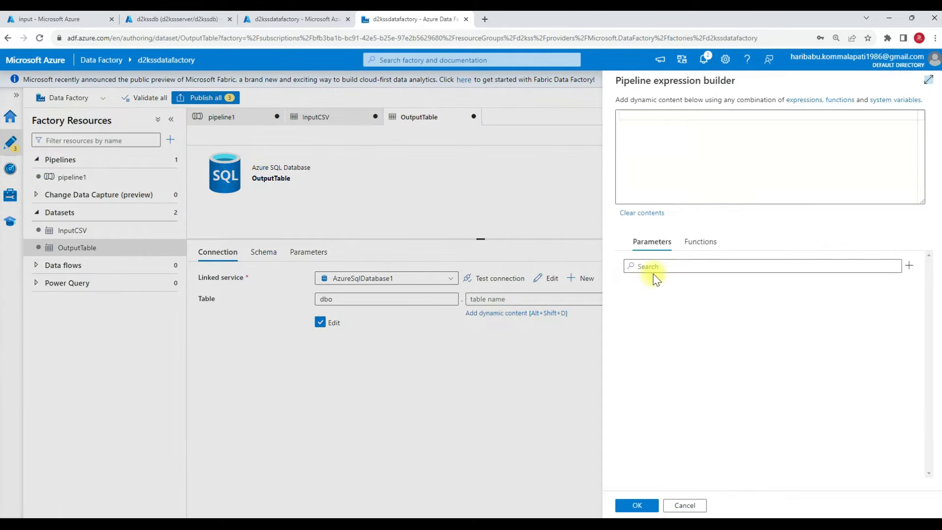
click(684, 505)
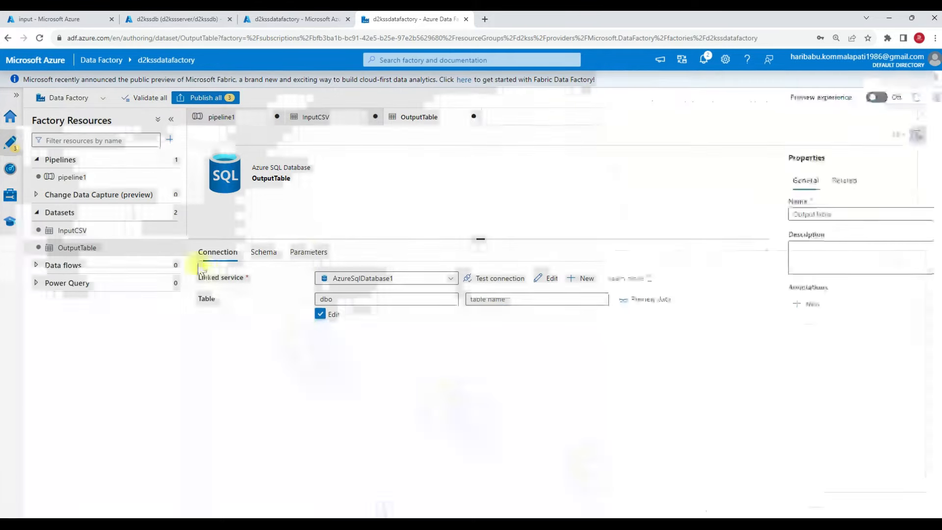
Add a String parameter named tableName to the OutputTable dataset, without a default value
click(307, 251)
click(219, 281)
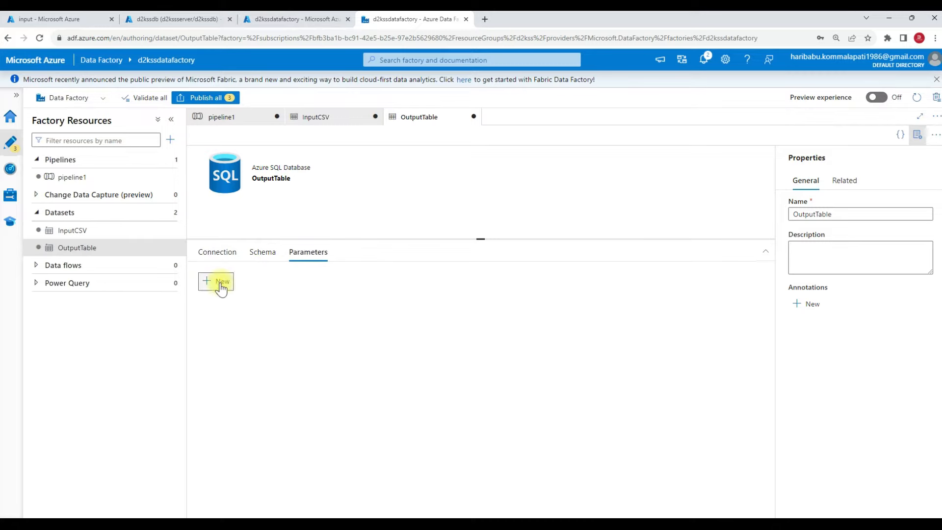
click(282, 324)
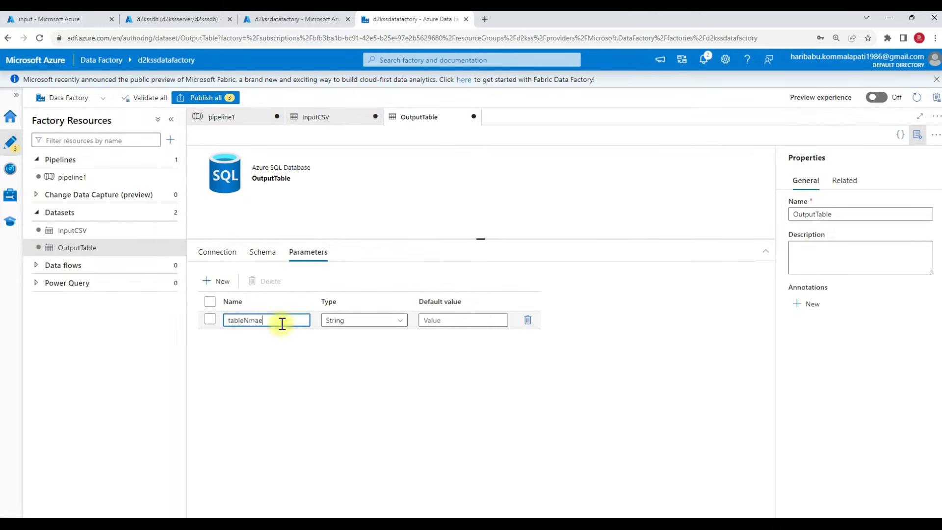
text(tableName)
click(335, 188)
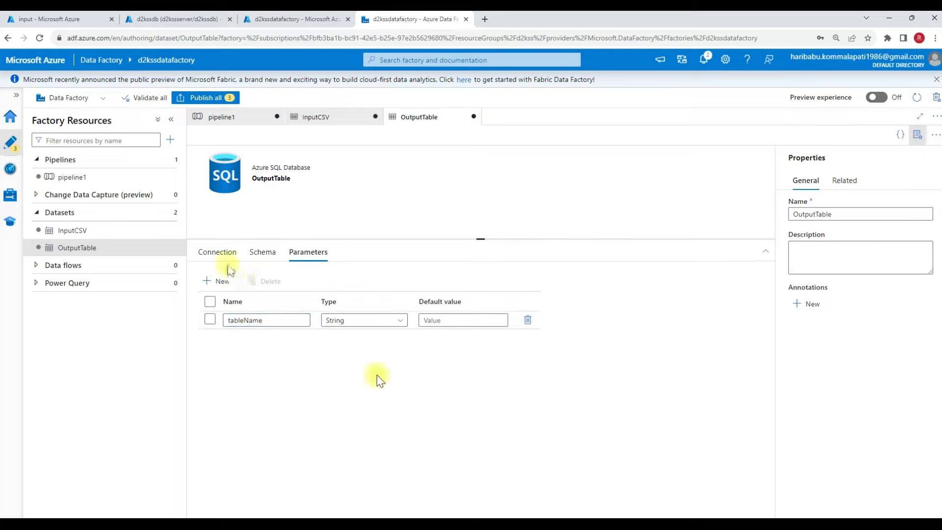
click(218, 252)
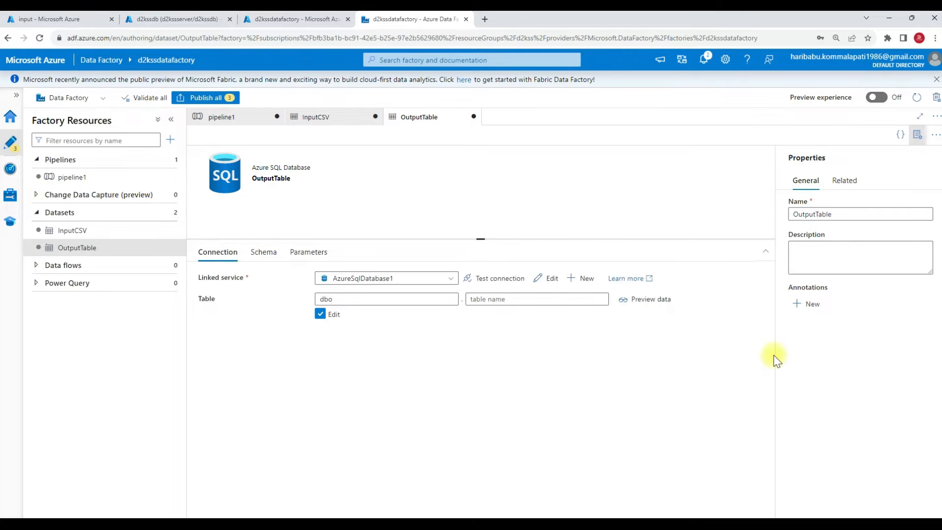
click(552, 296)
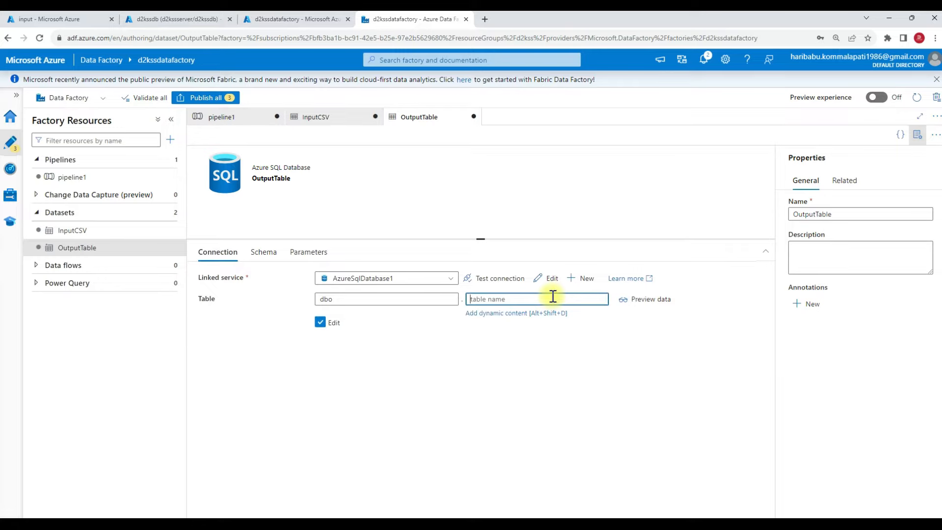
click(524, 316)
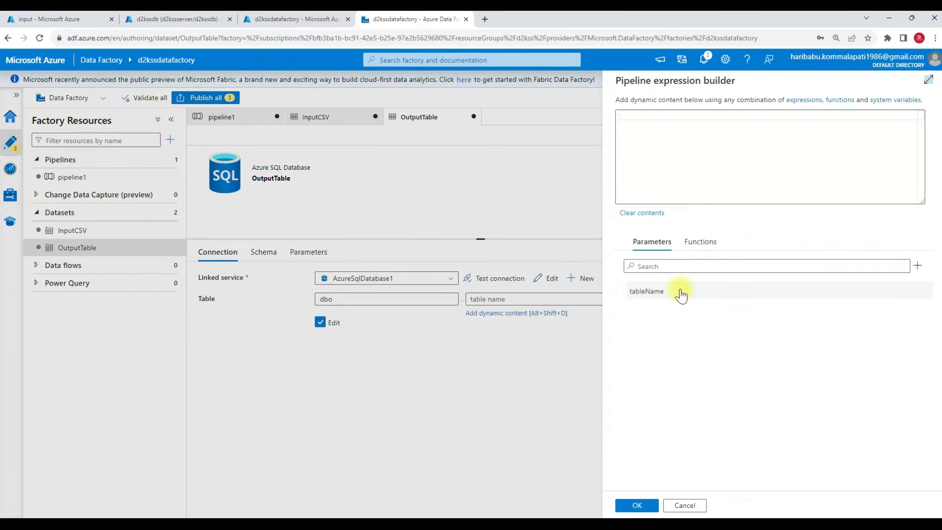
click(657, 291)
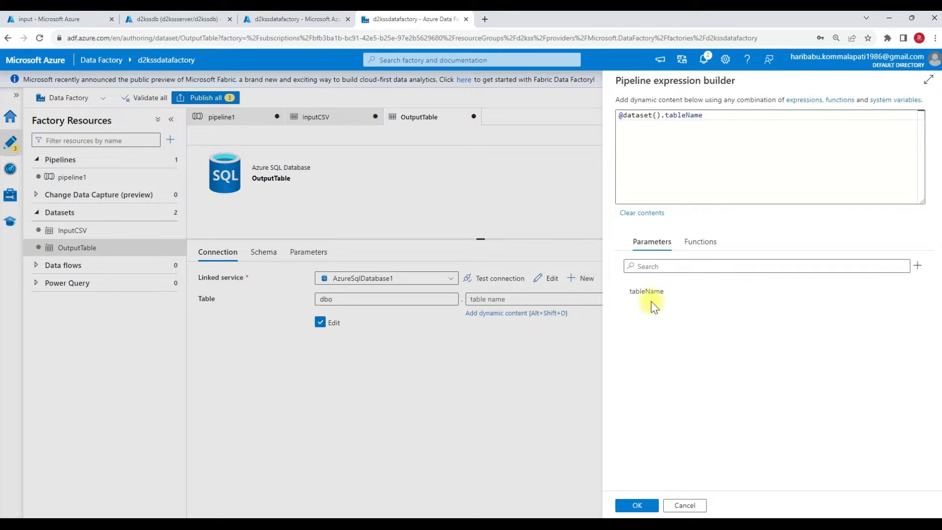
click(657, 116)
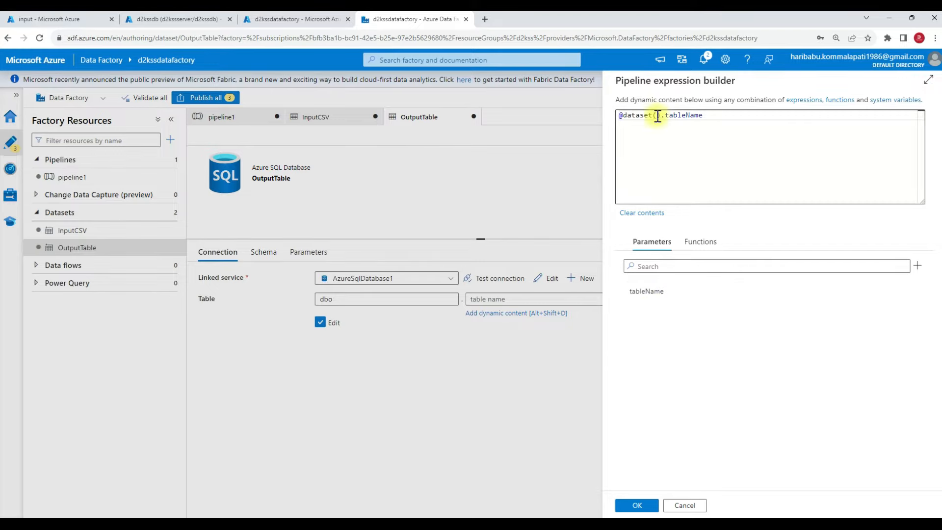
click(636, 505)
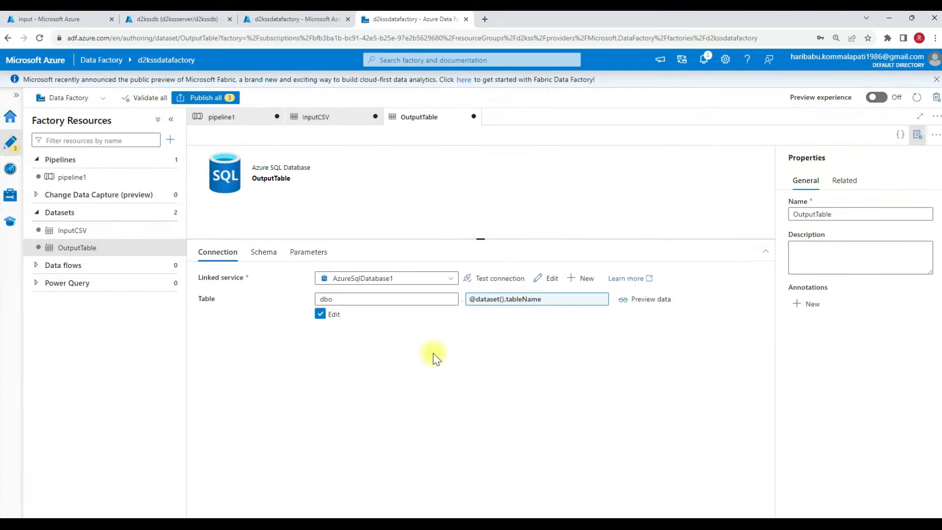
Validate pipeline1, dismiss the Microsoft Fabric announcement banner and reduce the page zoom to 100%
click(310, 118)
click(269, 122)
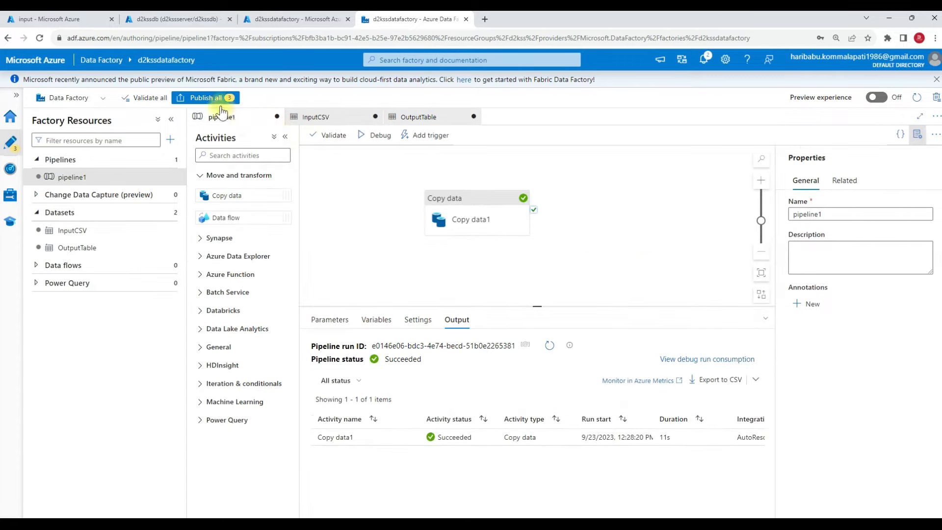
click(377, 137)
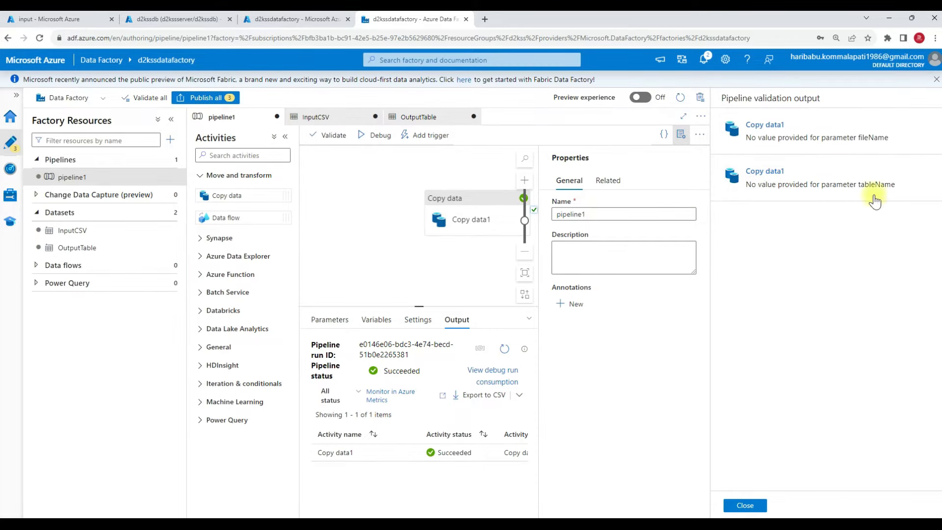
click(935, 79)
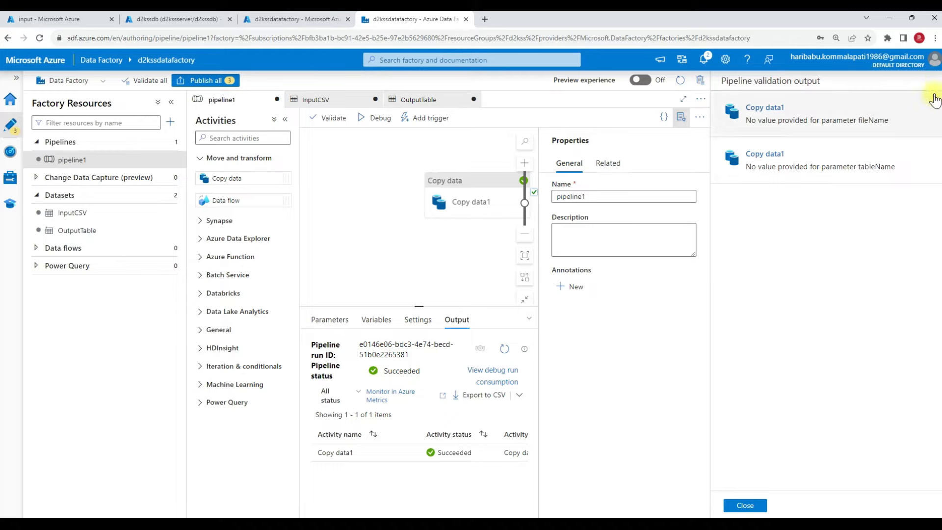
key(ctrl+minus)
key(ctrl+minus)
key(ctrl+plus)
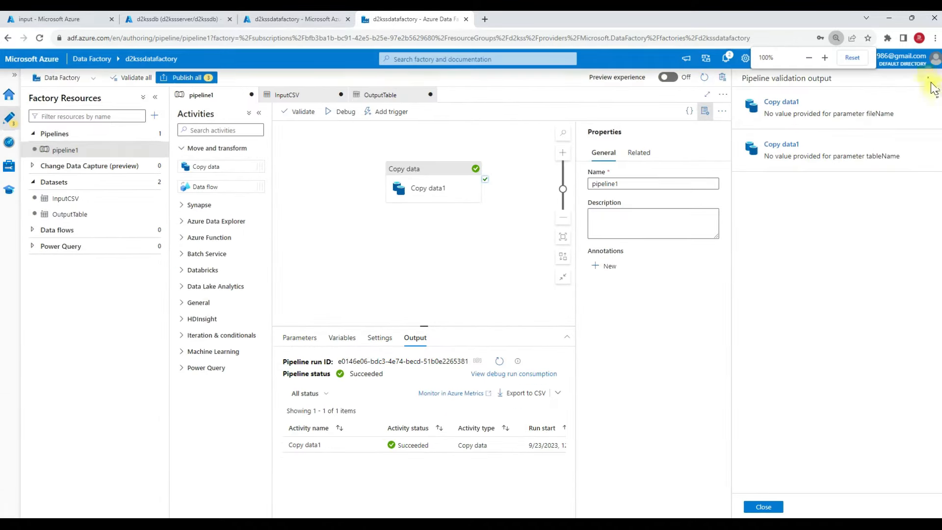
Set the fileName dataset property in Copy data1's source to EMP.csv
click(789, 114)
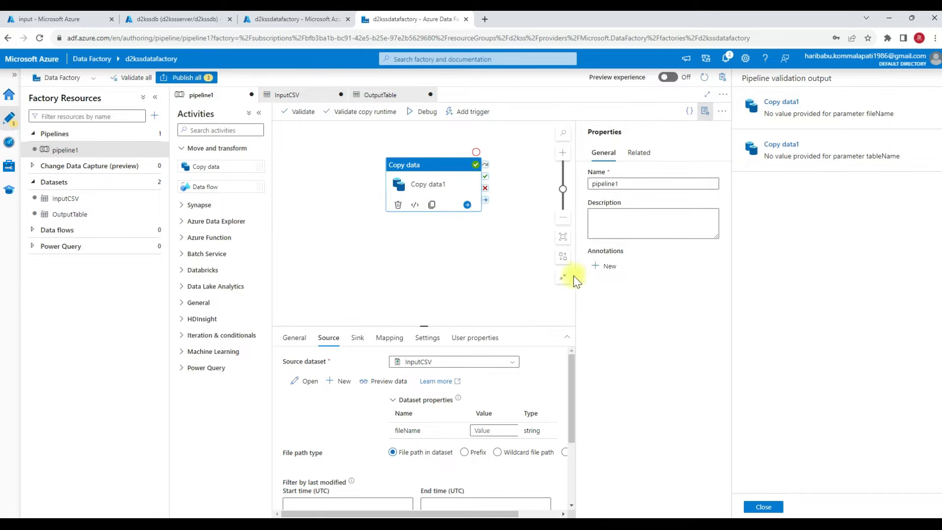
click(489, 431)
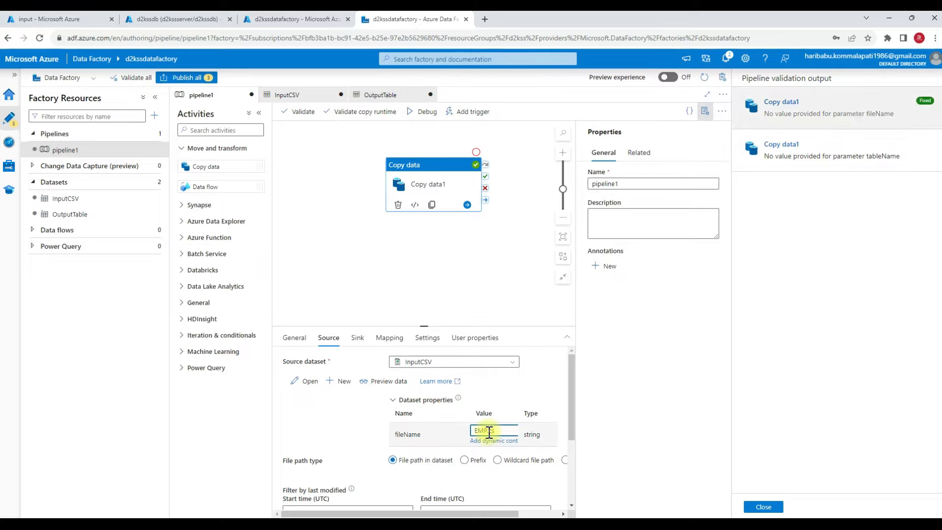
text(EMP.csv)
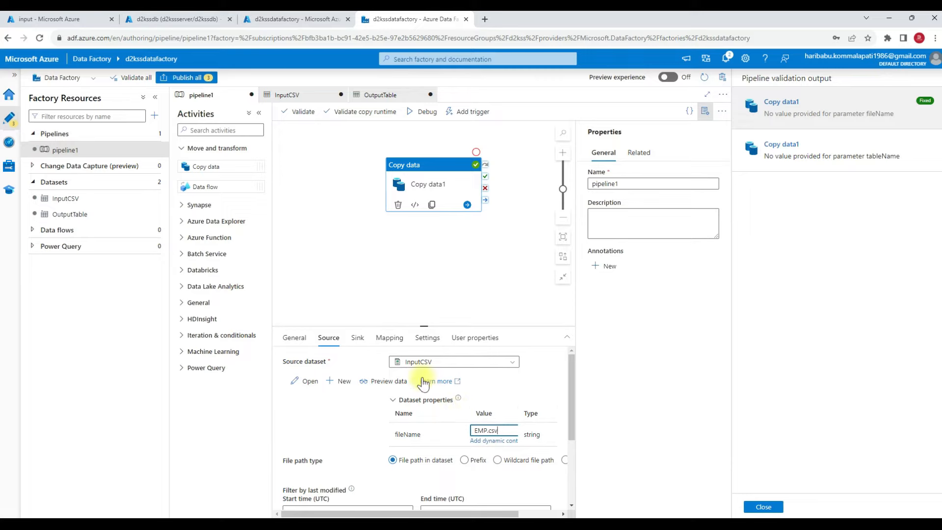
Set the tableName dataset property in Copy data1's sink to EMPLOYEE
click(357, 337)
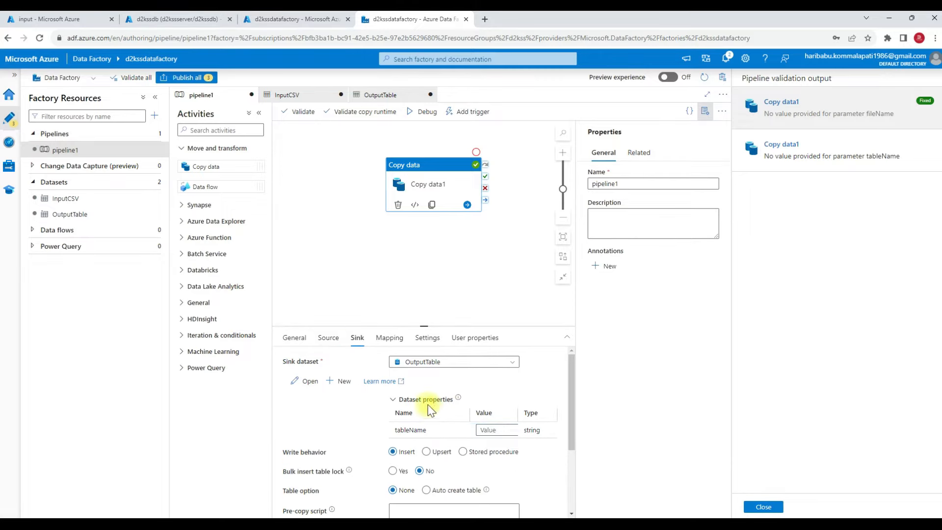
click(505, 430)
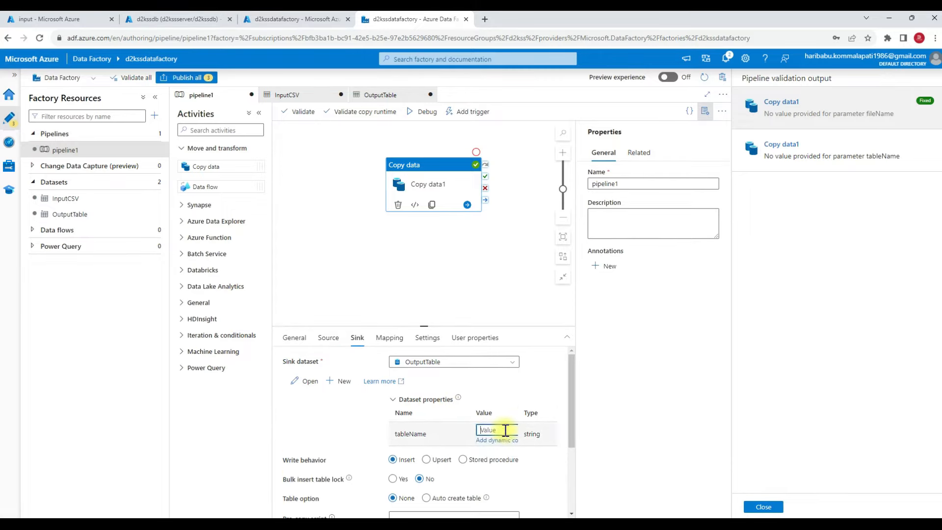
text(EMPLO)
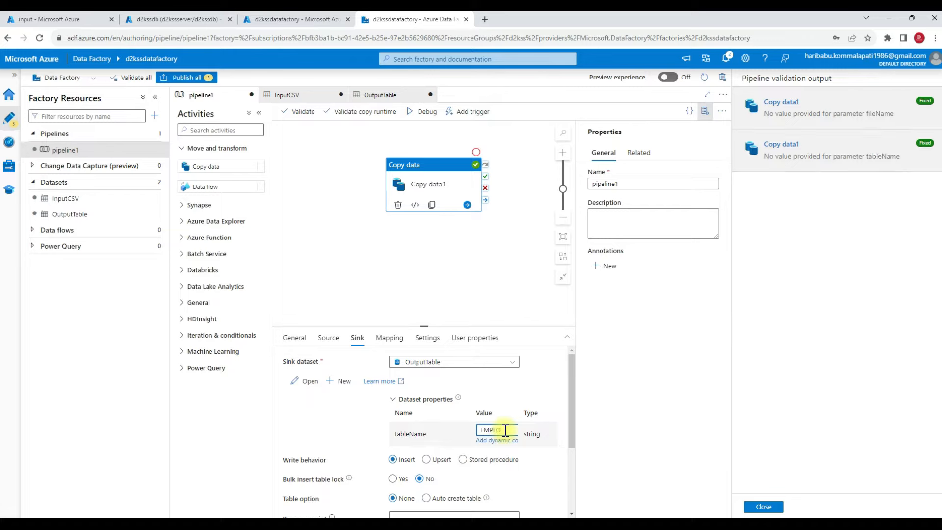
text(EE)
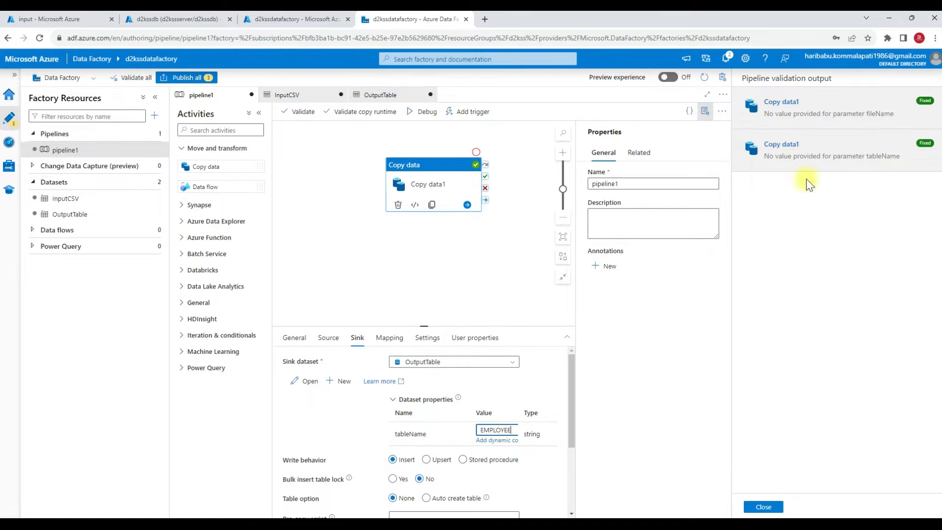
click(710, 280)
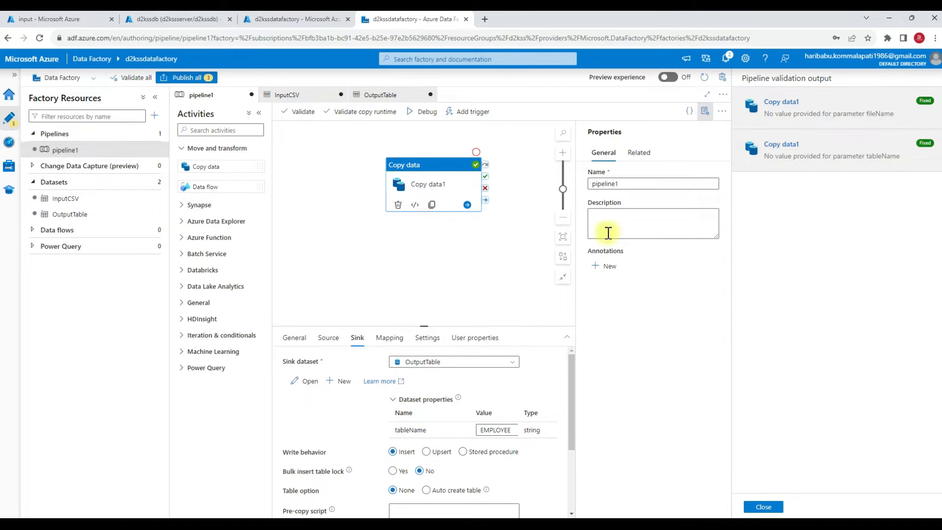
Expand the editing area, check Copy data1's source file name, and debug pipeline1, refreshing the run status
click(706, 94)
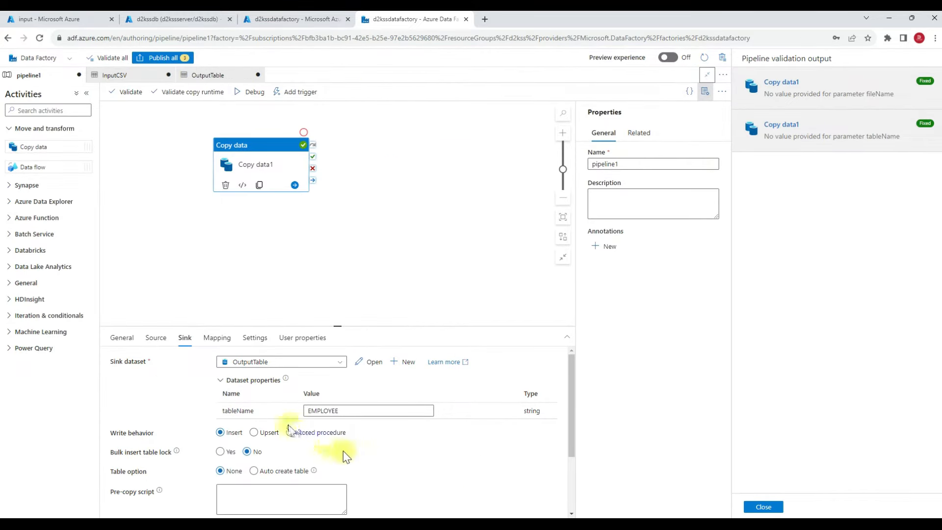
click(157, 338)
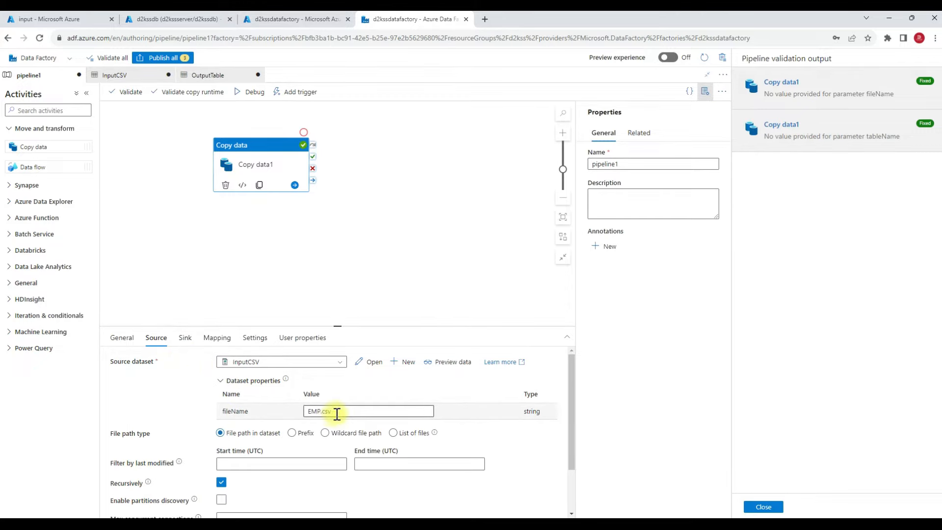
click(253, 92)
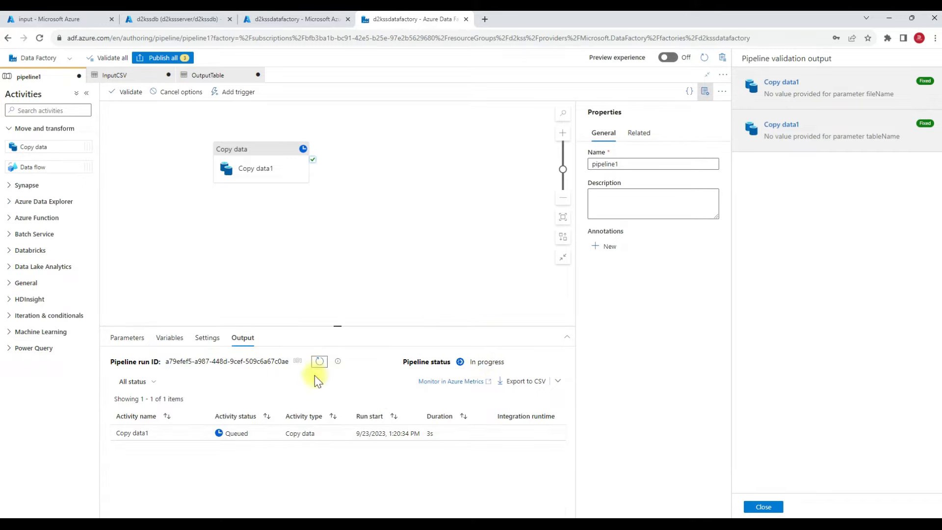
click(319, 362)
click(319, 364)
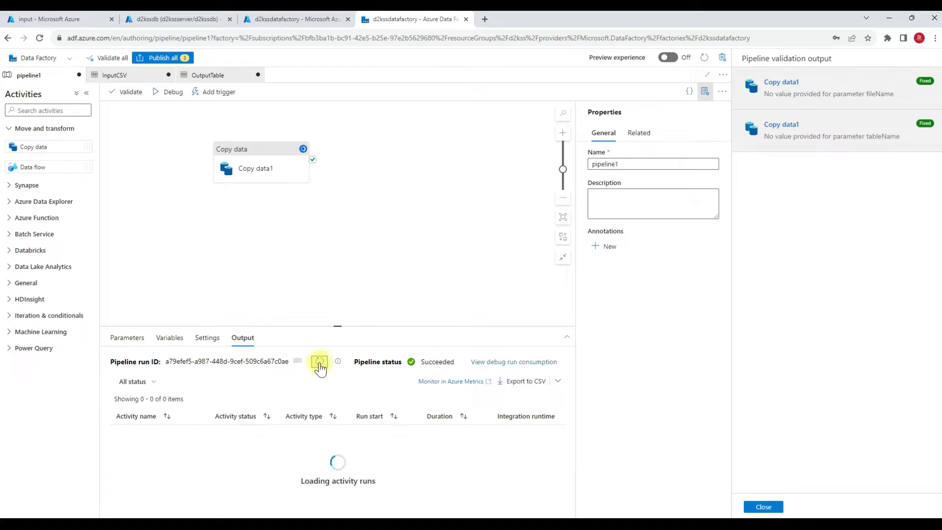
Switch to the d2kssdb query editor, rerun the select query on the EMployee table, and return to Data Factory
click(181, 22)
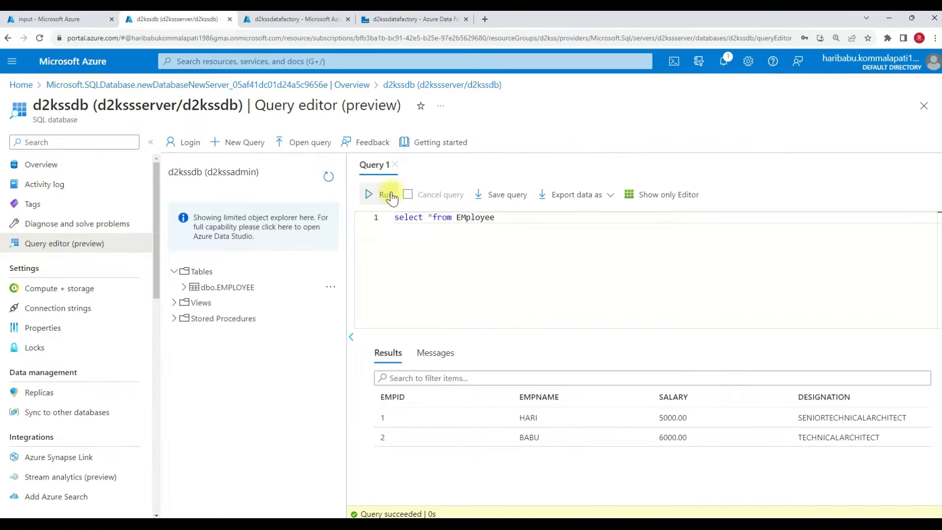
click(375, 194)
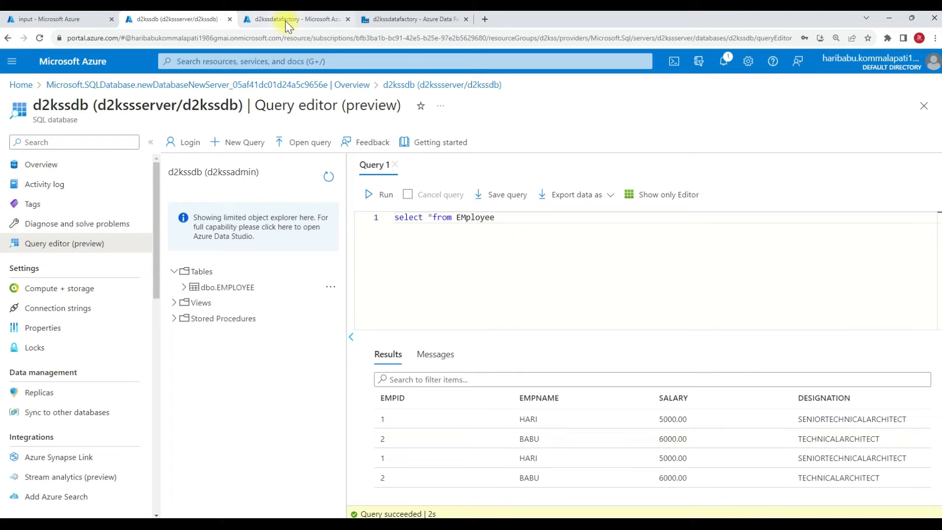
click(378, 19)
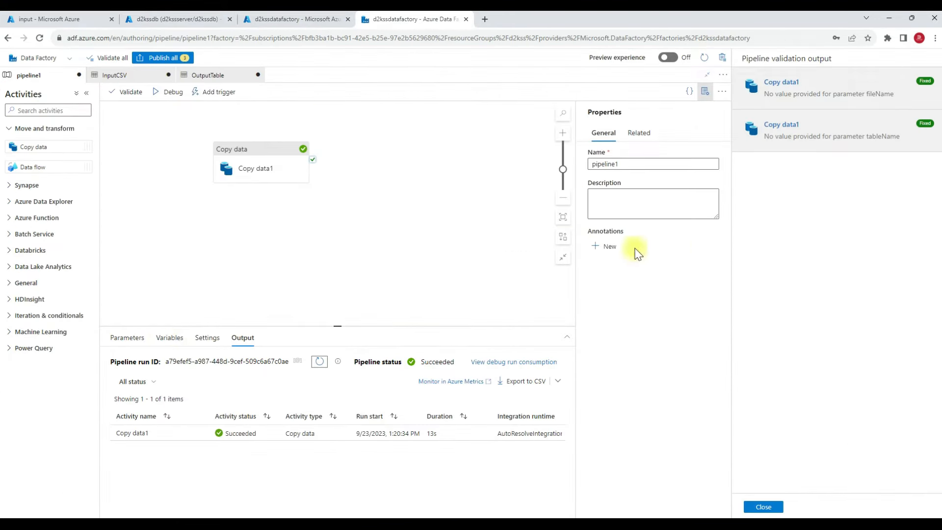
Examine InputCSV's file path expression, pipeline1's parameters and the fileName value in Copy data1's source
click(135, 80)
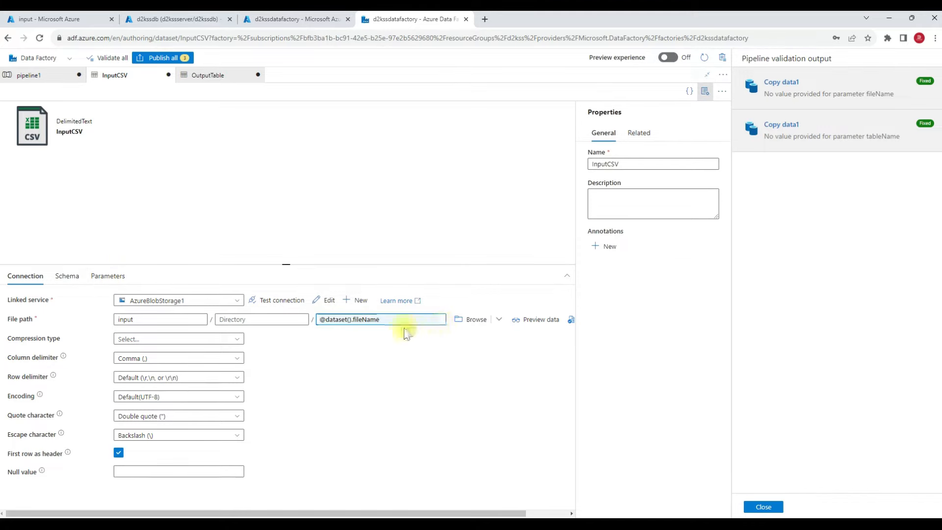
click(52, 78)
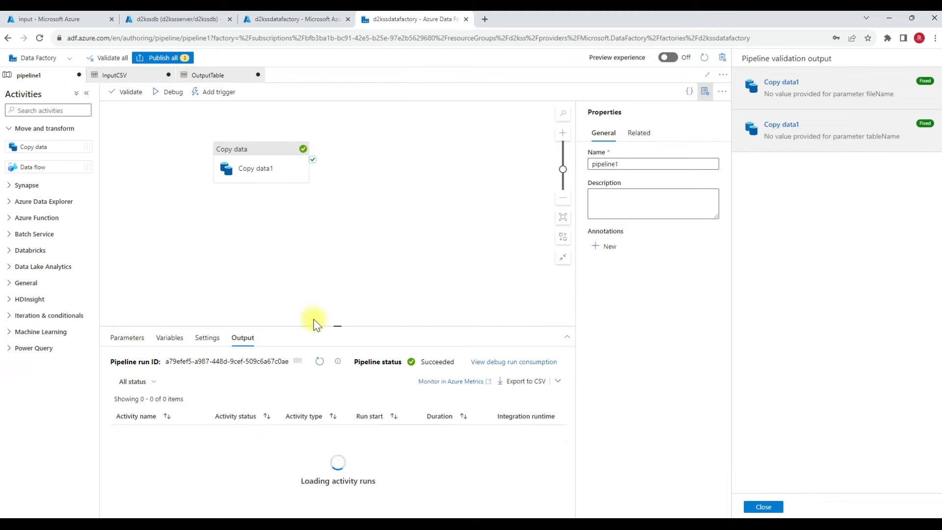
click(128, 338)
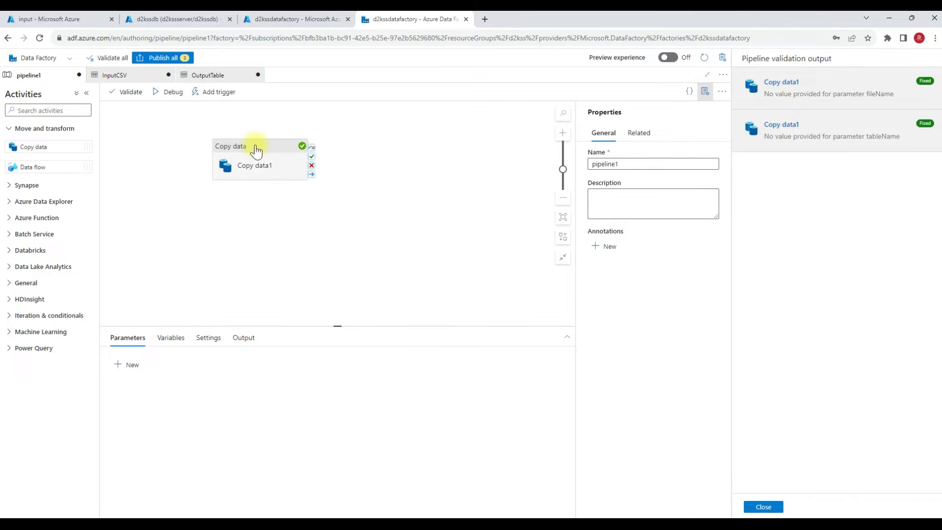
click(254, 169)
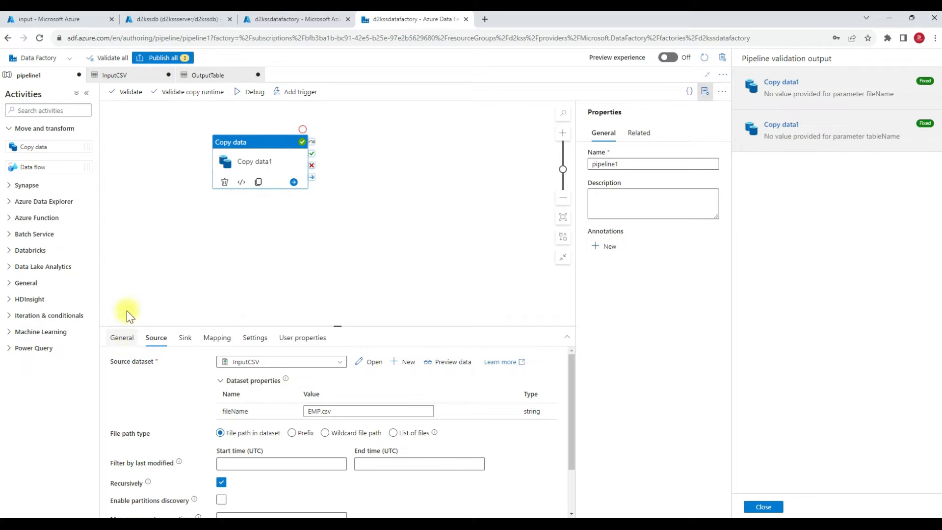
Add a String parameter named pipelinefileName to pipeline1, without a default value
click(199, 222)
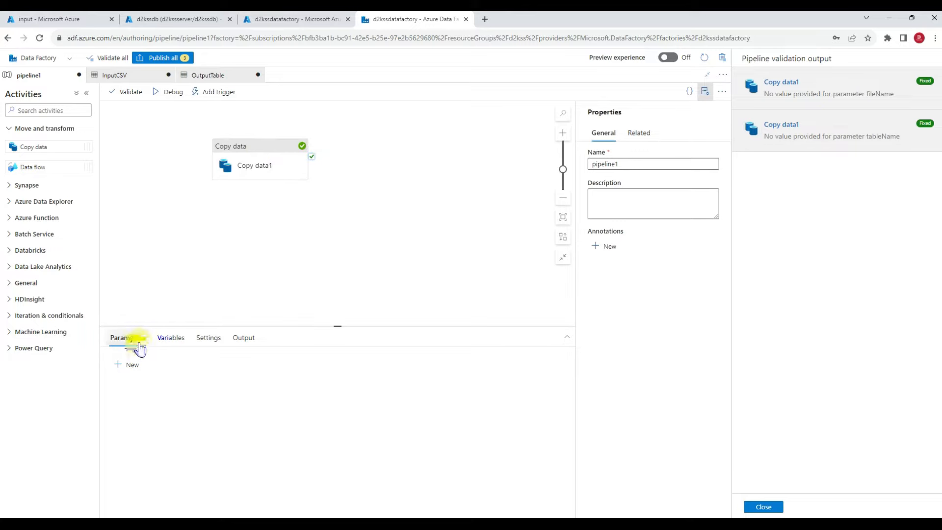
click(129, 364)
click(174, 400)
text(F)
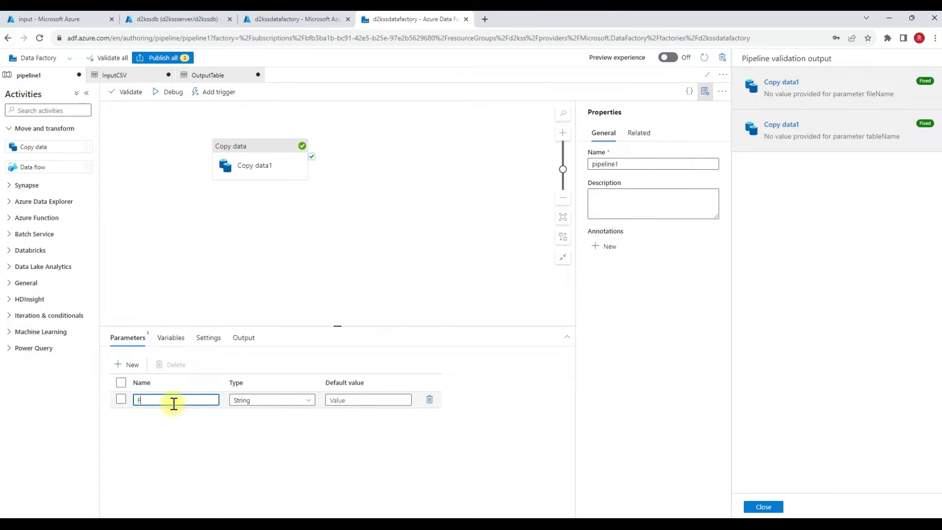
text(ile)
text(Name)
text(p)
text(ipeline)
Add a second String parameter named pipelinetableName to pipeline1, without a default value
click(125, 365)
click(151, 420)
text(pi)
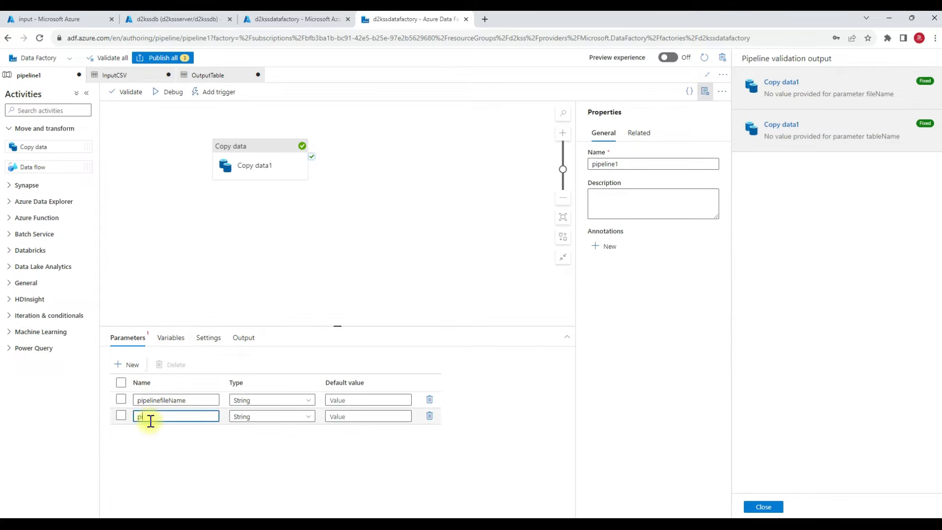
text(pelinetableName)
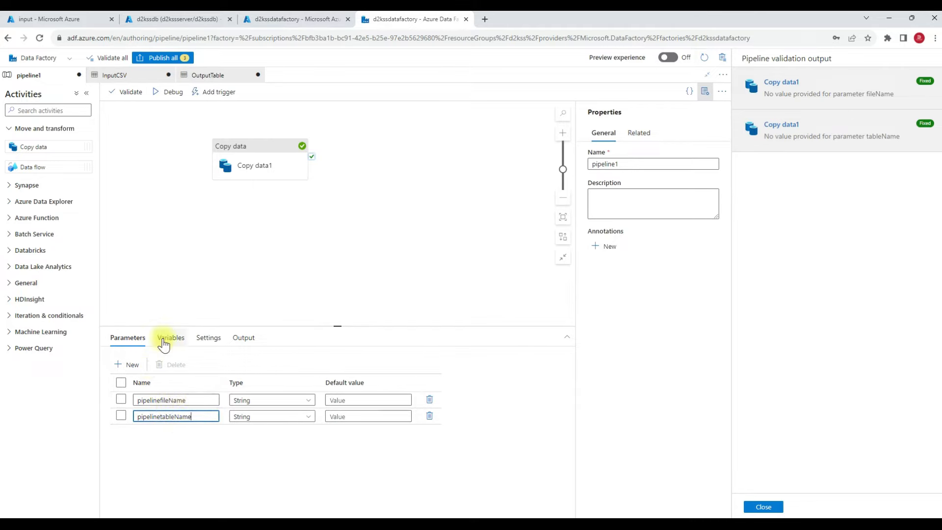
click(248, 152)
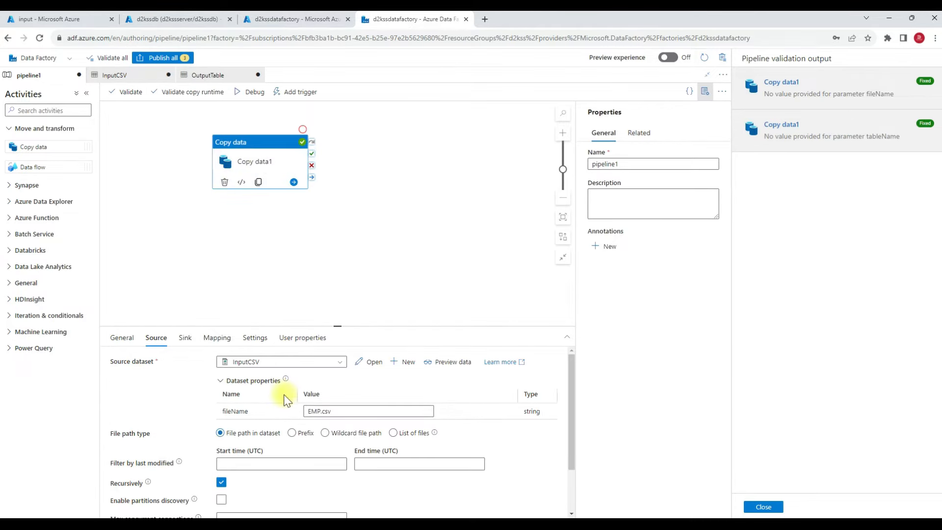
click(342, 410)
key(ctrl+a)
key(BackSpace)
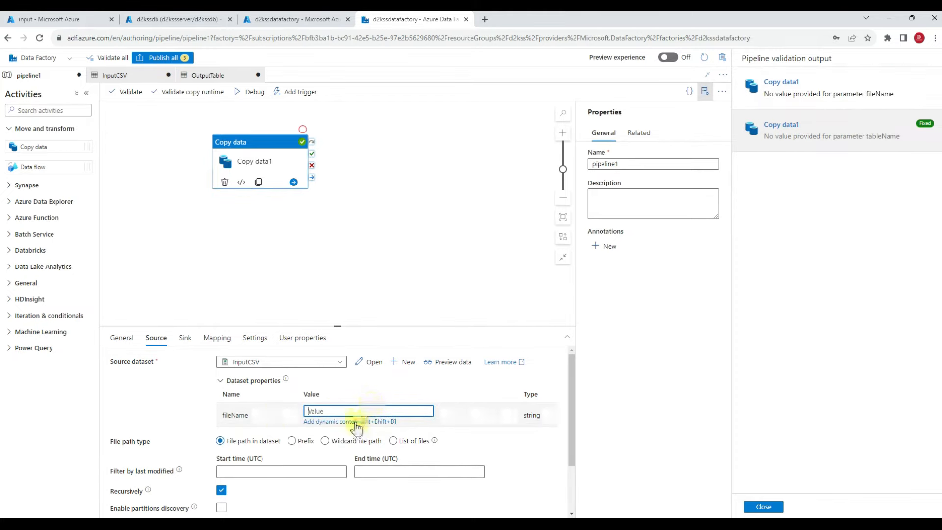
click(337, 420)
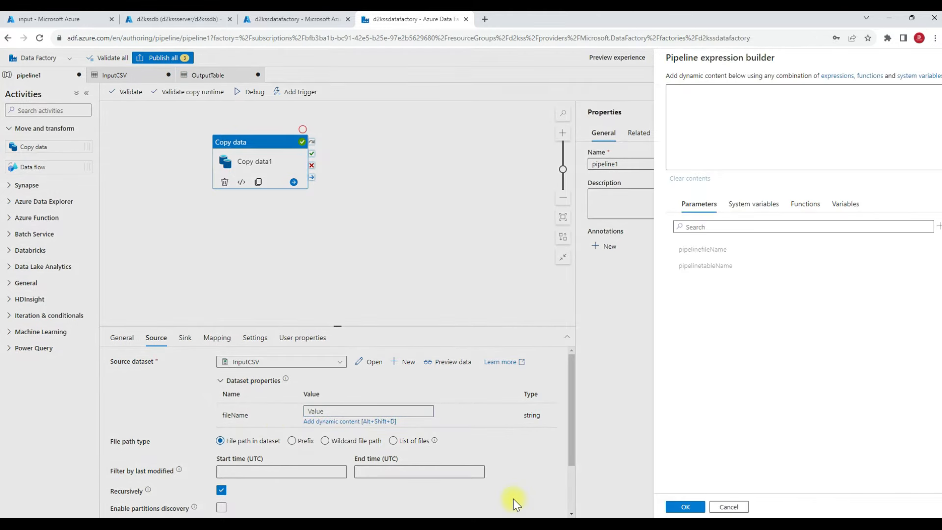
click(678, 256)
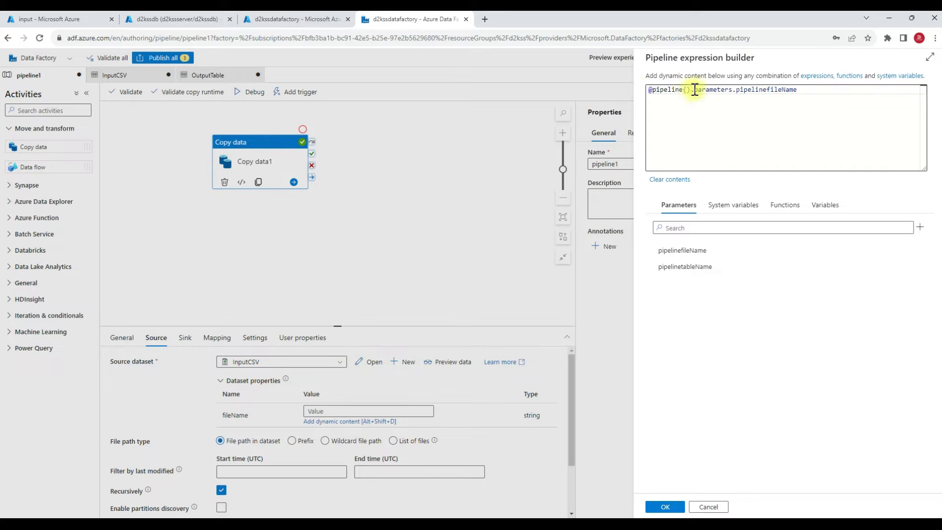
click(665, 506)
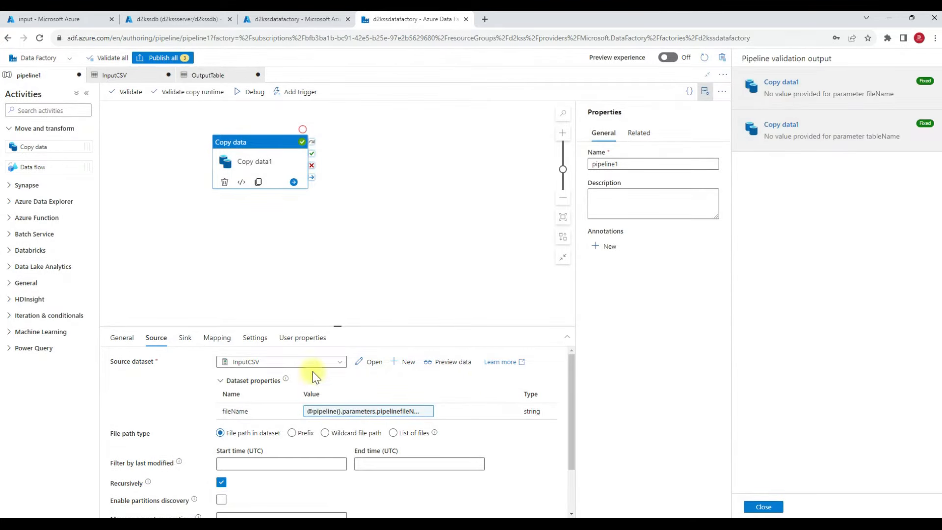
click(184, 339)
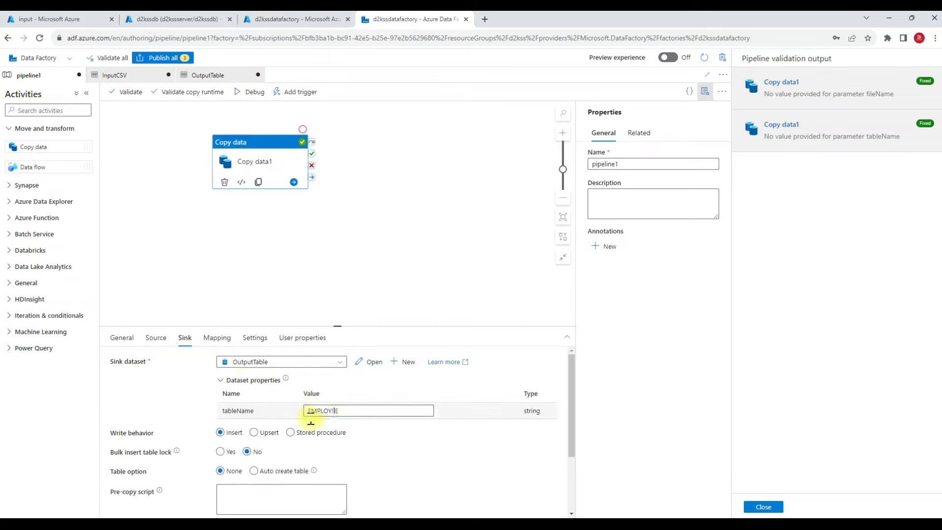
click(338, 409)
double_click(338, 409)
key(BackSpace)
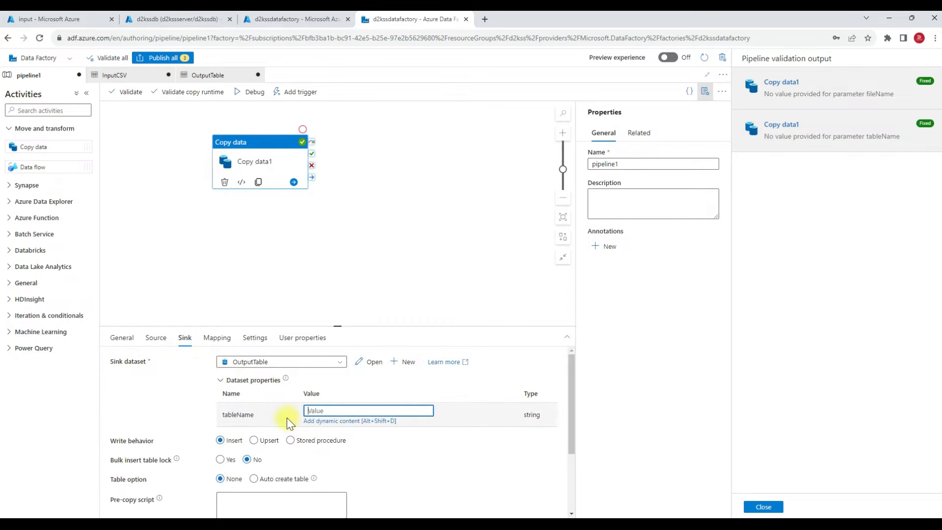
click(358, 421)
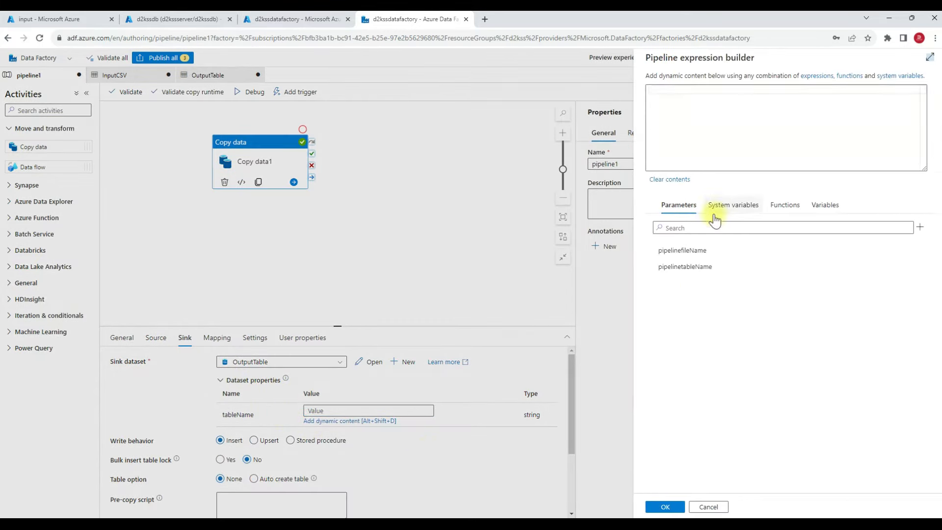
click(690, 267)
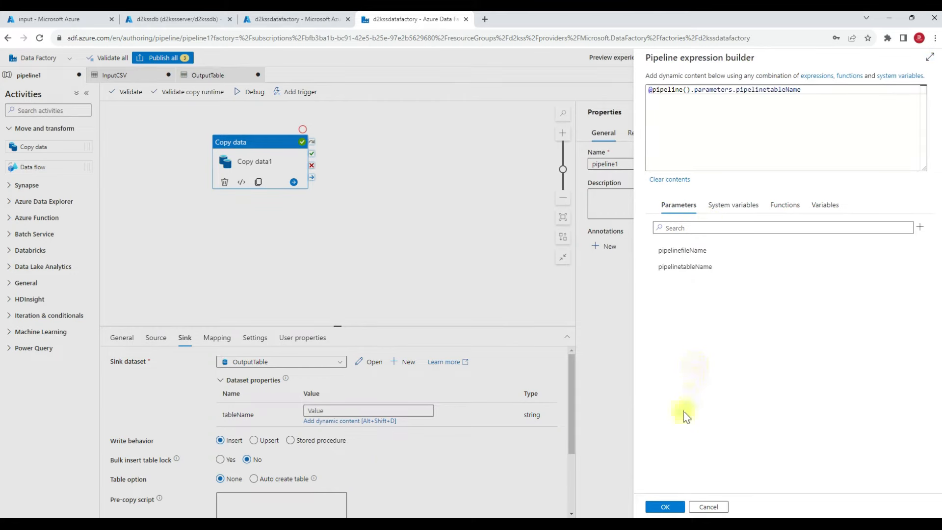
click(666, 506)
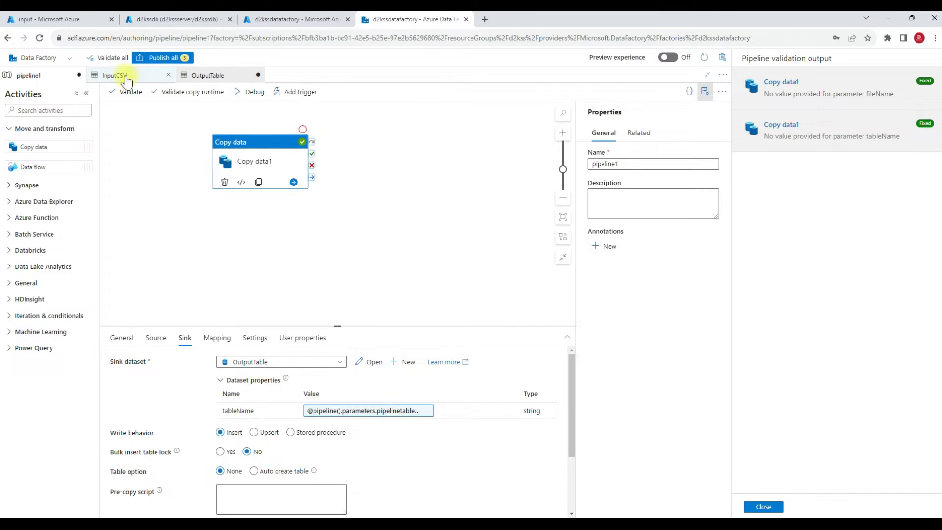
Debug pipeline1 with pipelinefileName set to EMP.csv and pipelinetableName set to EMPLOYEE
click(251, 92)
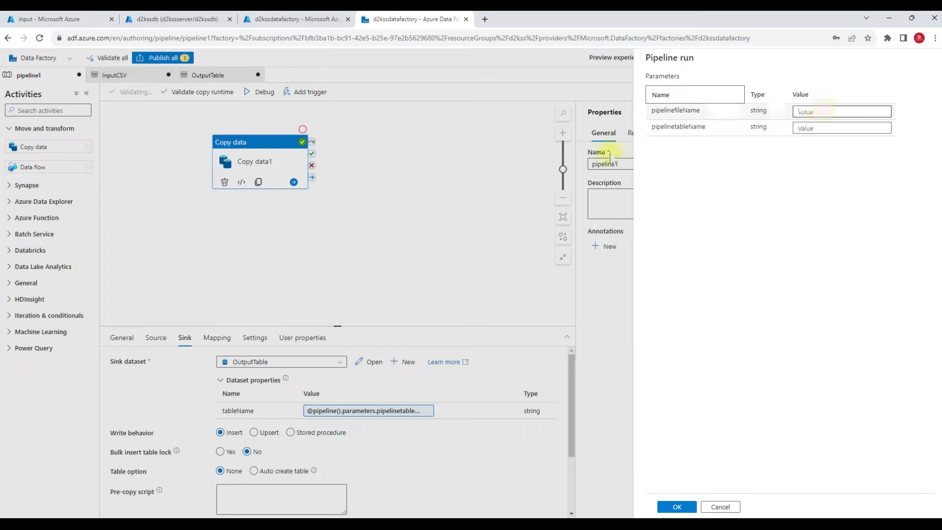
click(676, 112)
drag(677, 112, 710, 115)
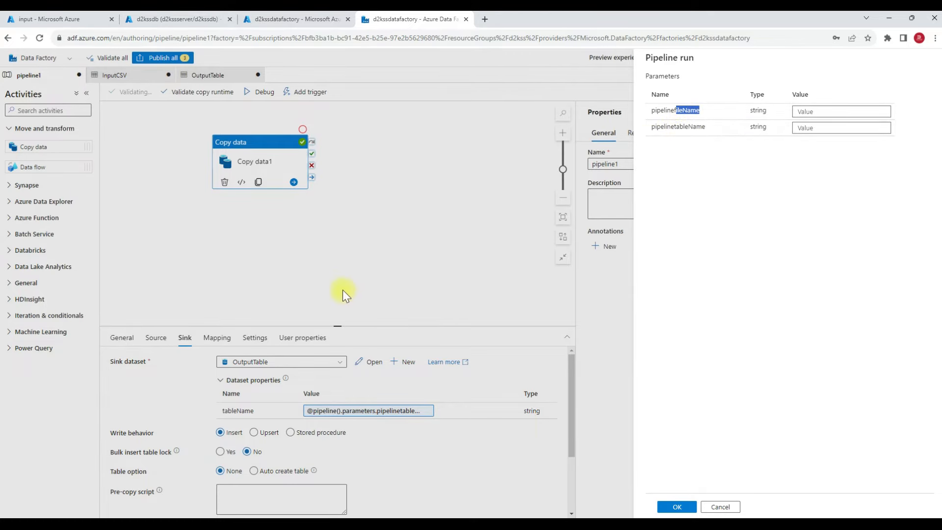
click(150, 76)
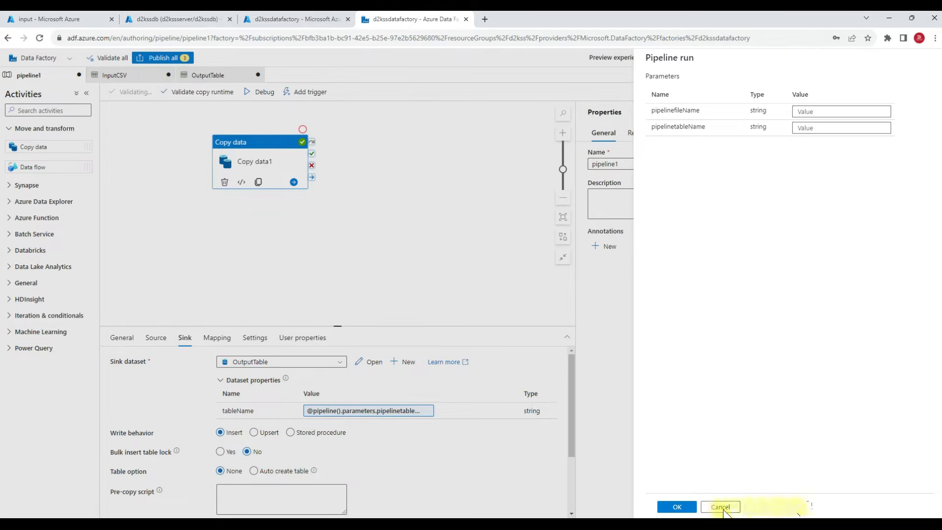
click(836, 113)
text(EMP.csv)
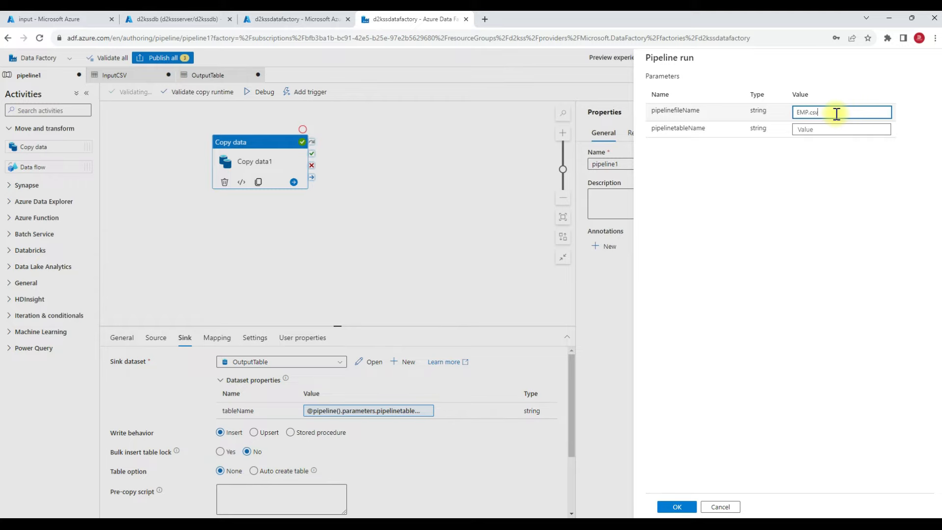
click(824, 125)
text(EMPLO)
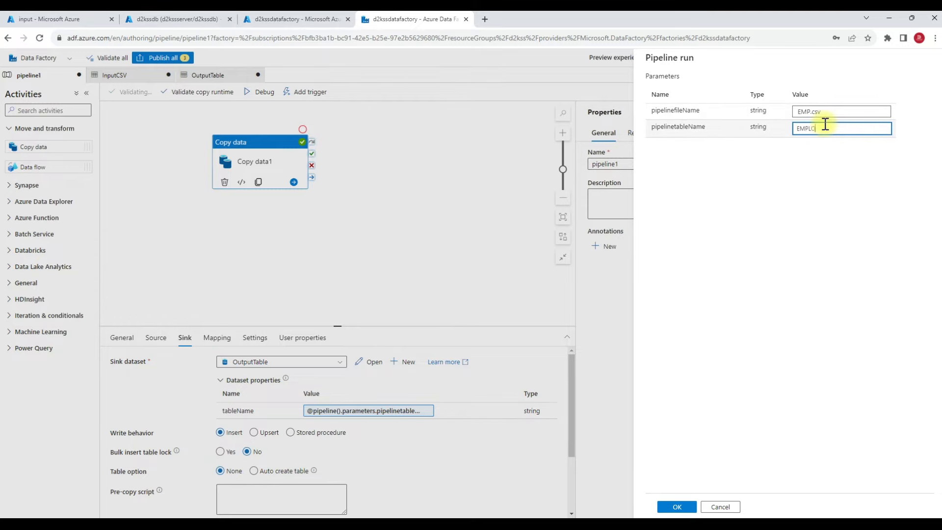
text(YEE)
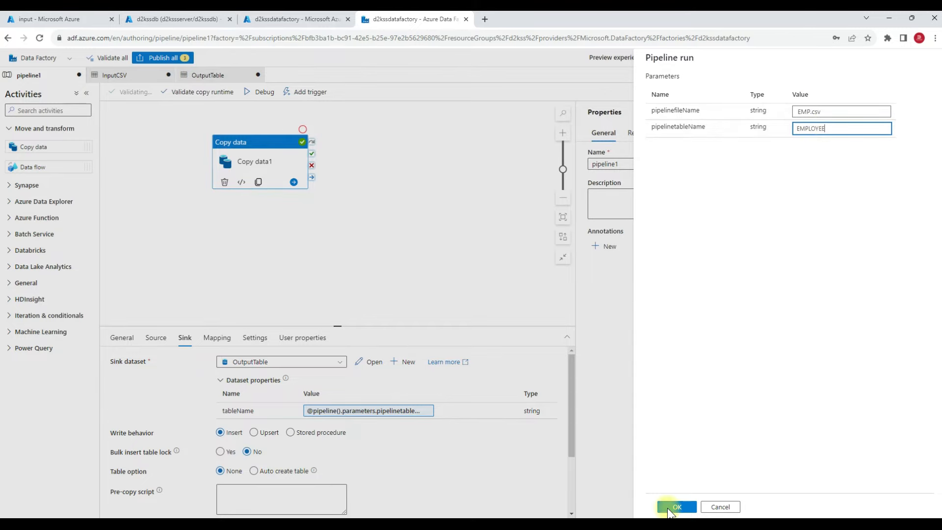
click(676, 507)
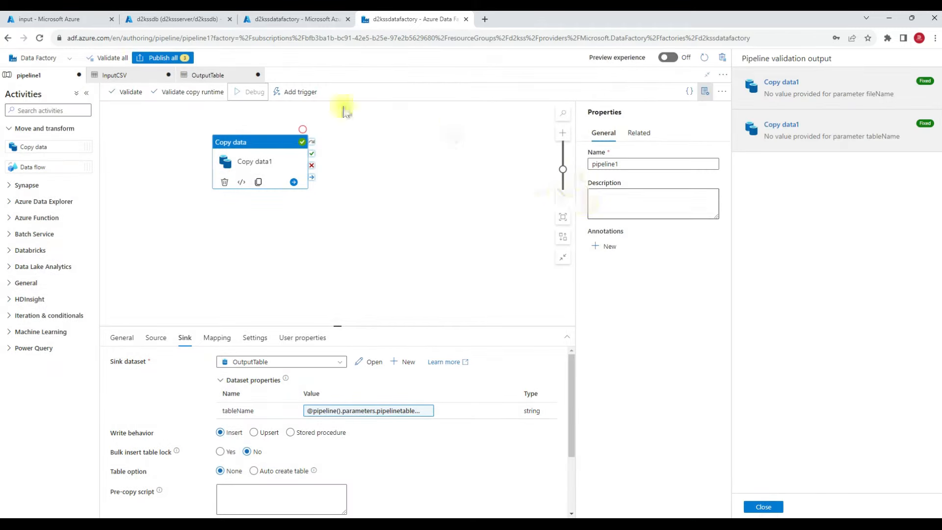
Run the existing EMployee select query in the d2kssdb query editor, and refresh the debug run's status back in Data Factory
click(186, 19)
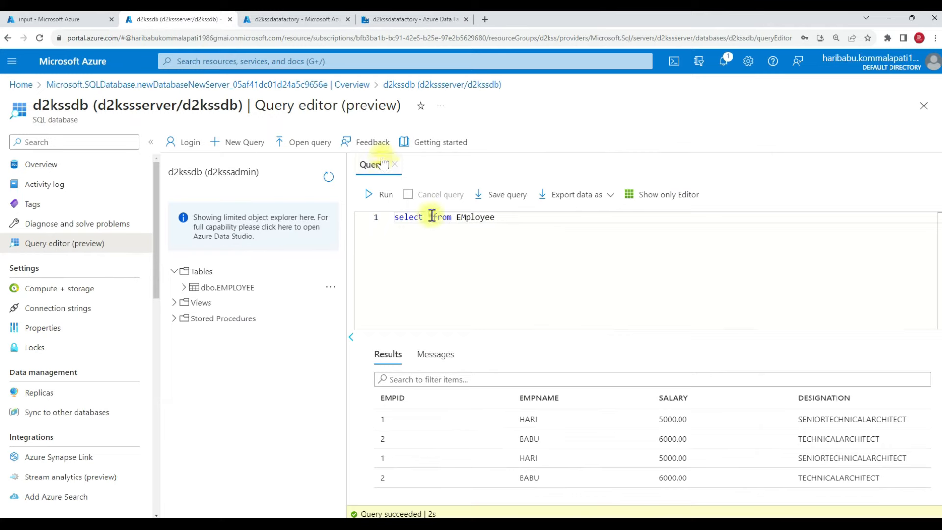
click(376, 194)
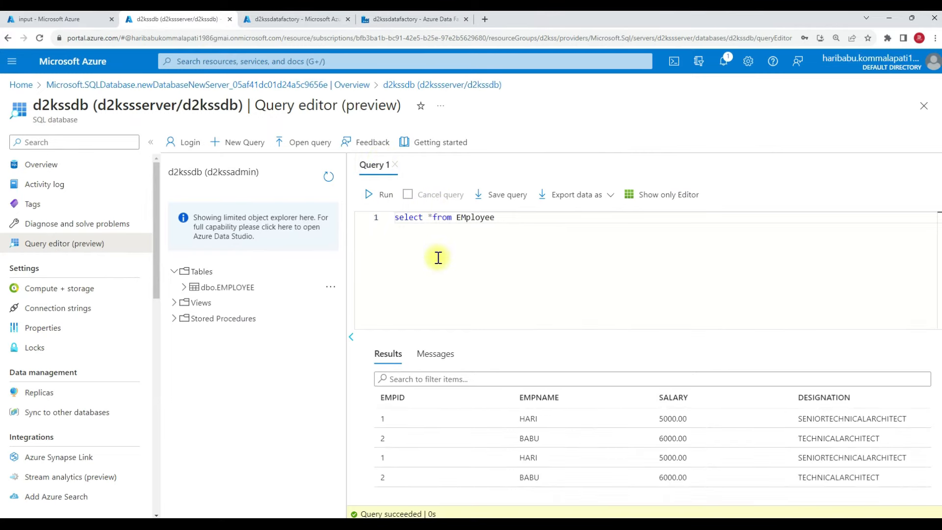
click(301, 18)
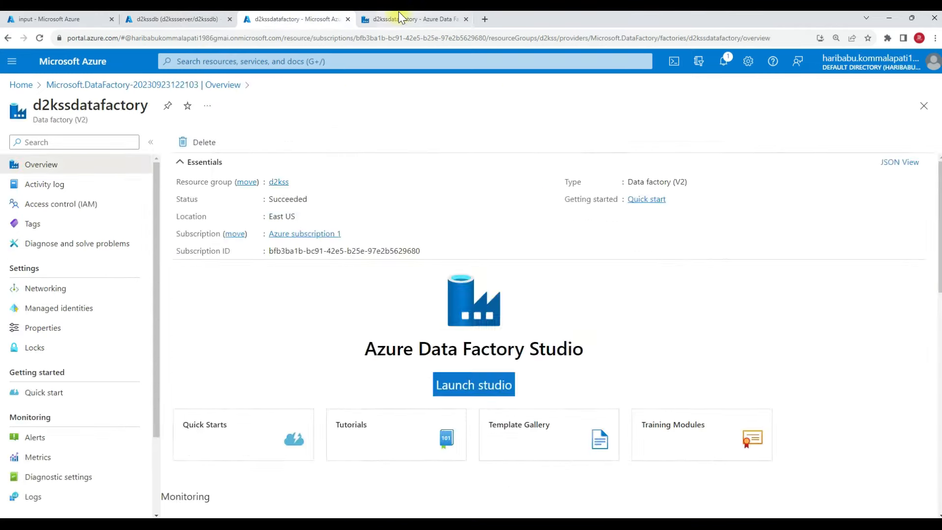
click(398, 17)
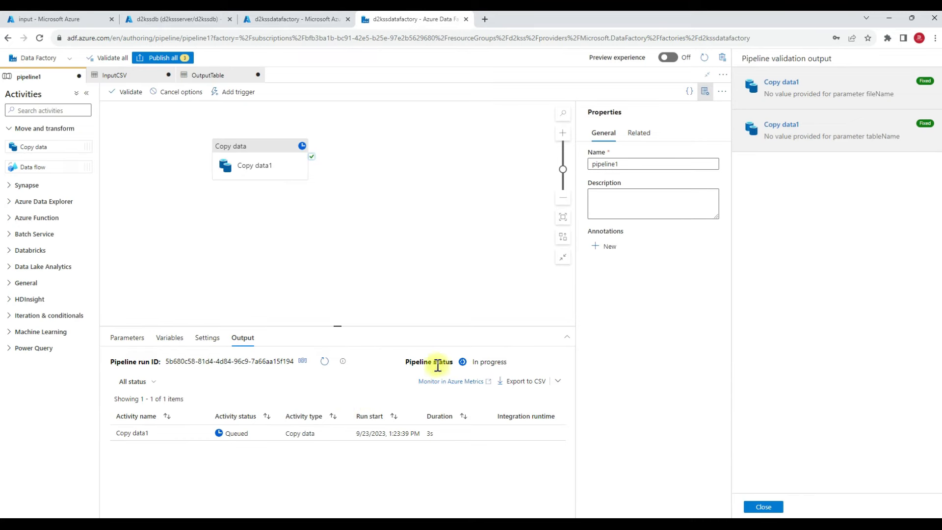
click(325, 362)
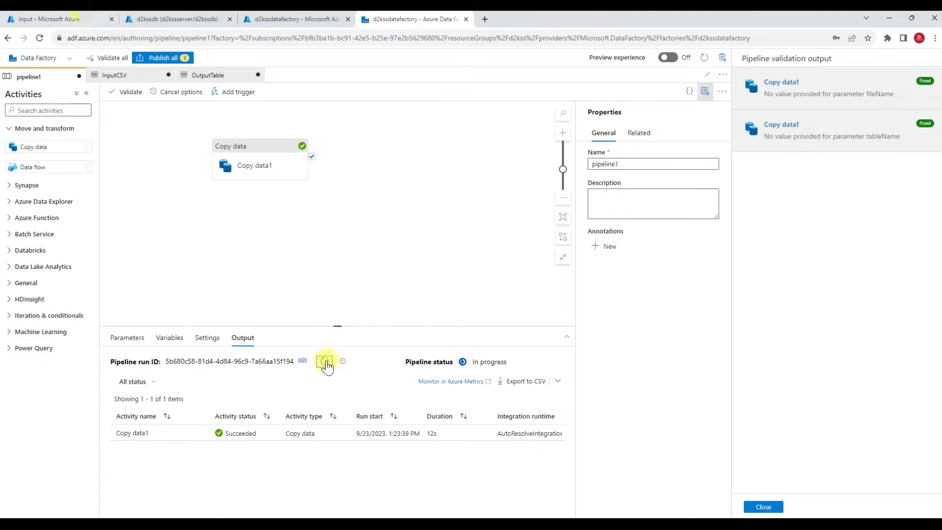
Switch to the d2kssdb query editor, rerun the EMployee select query and look through the returned rows
click(274, 20)
click(177, 19)
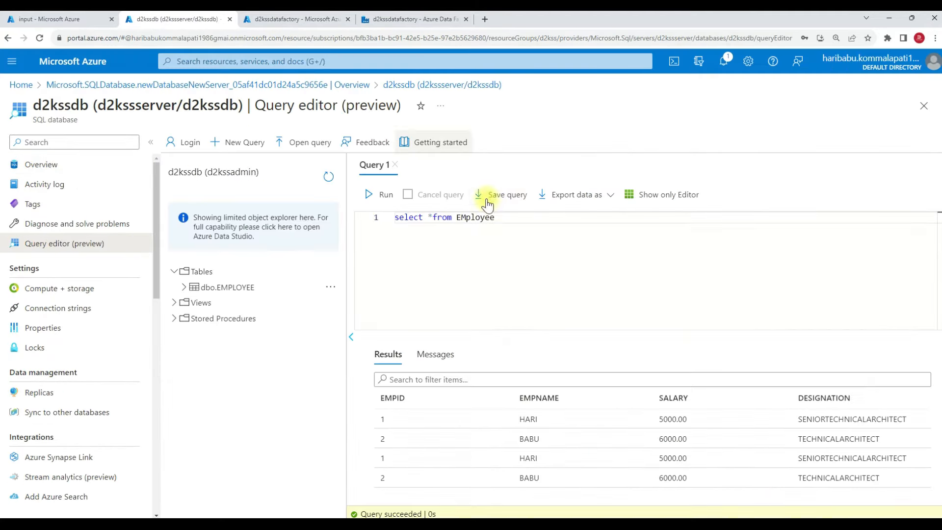
click(381, 194)
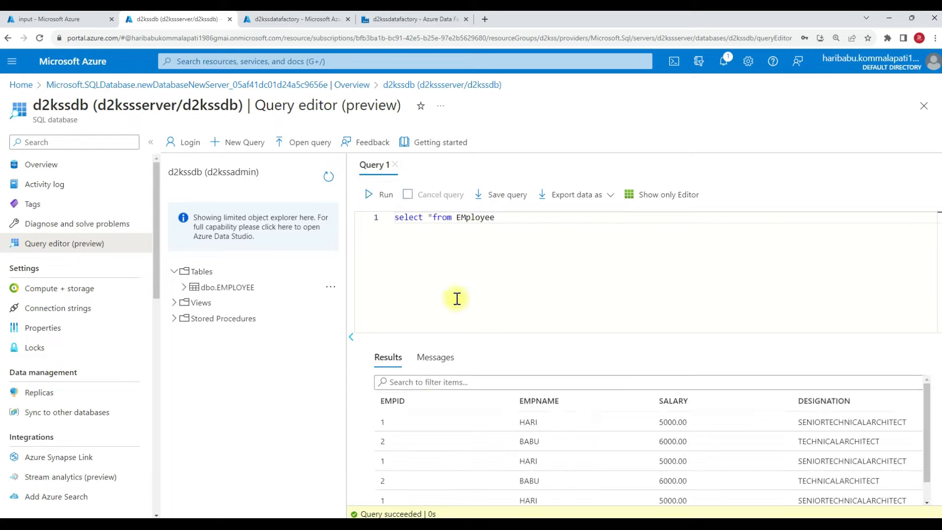
scroll(435, 437, down, 2)
scroll(436, 422, up, 1)
scroll(435, 414, up, 1)
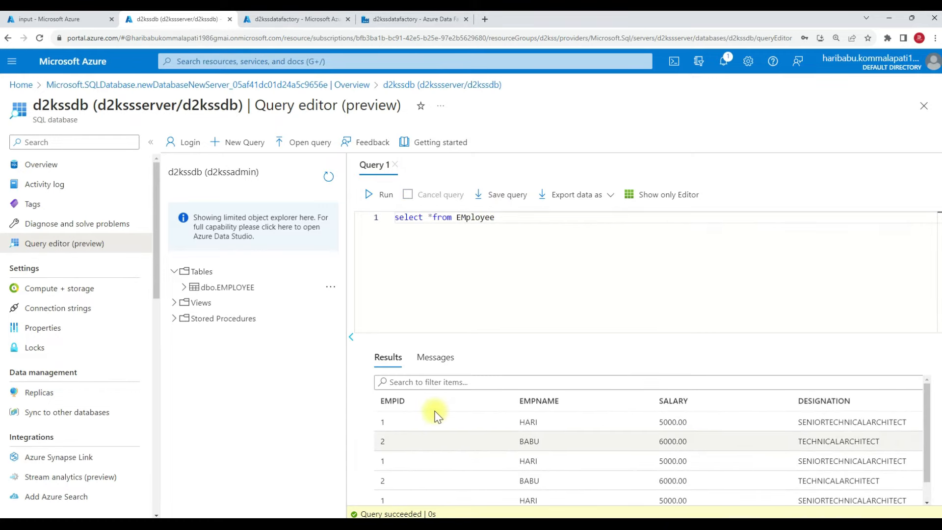
Return to Data Factory and examine the parameters and connection expressions of the OutputTable and InputCSV datasets
click(407, 18)
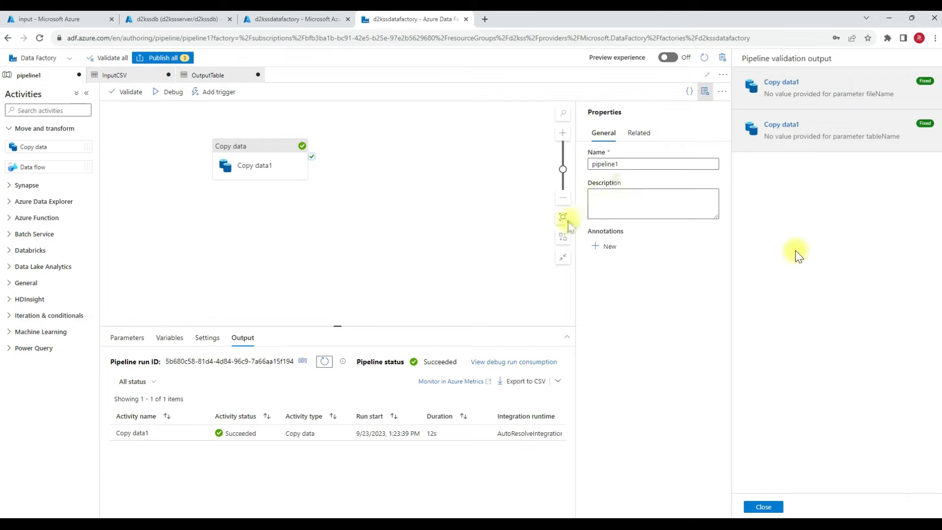
click(208, 77)
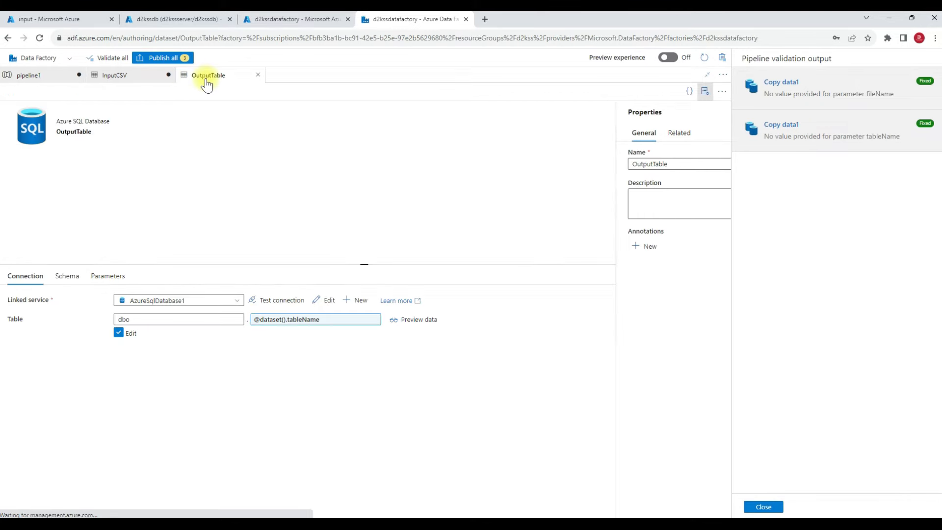
click(107, 278)
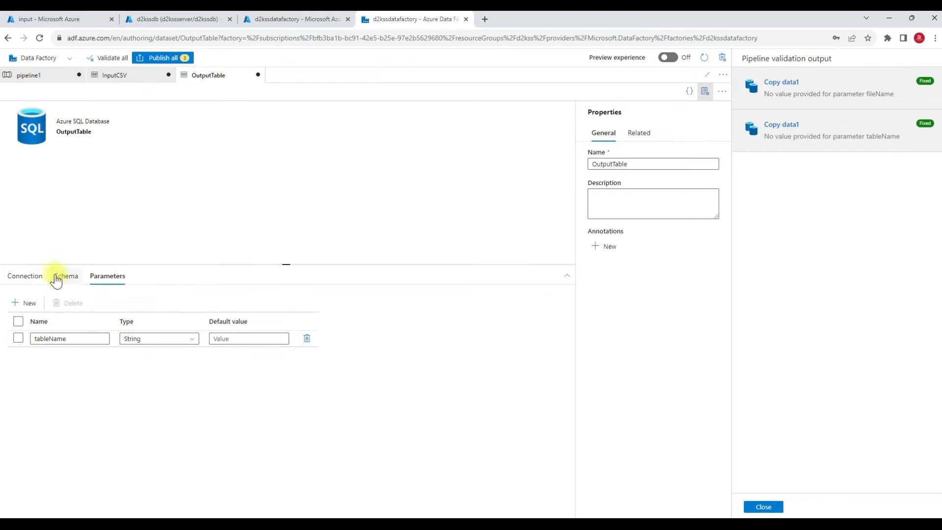
click(30, 278)
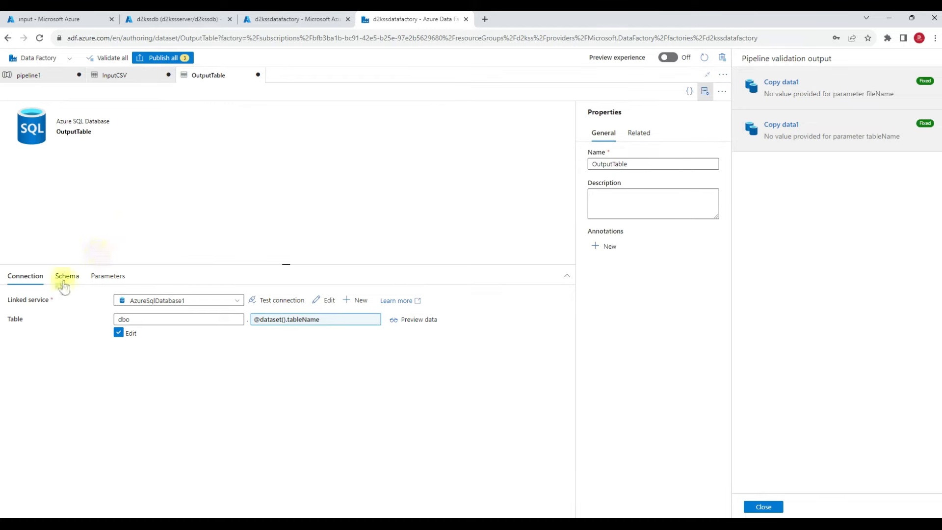
click(111, 276)
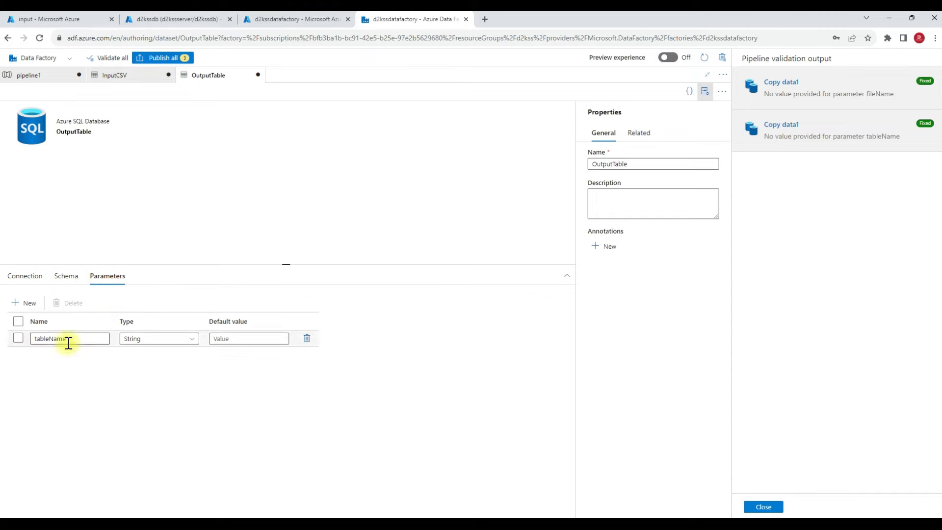
click(35, 282)
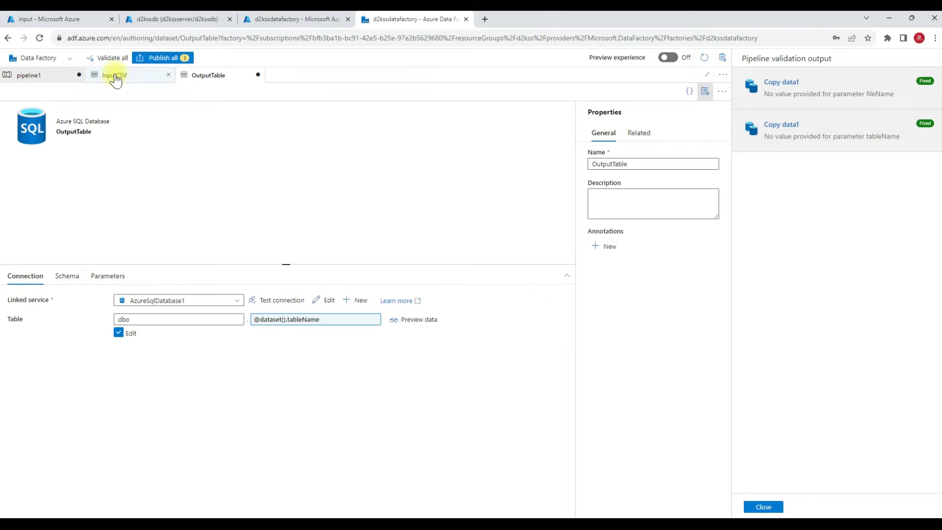
click(148, 76)
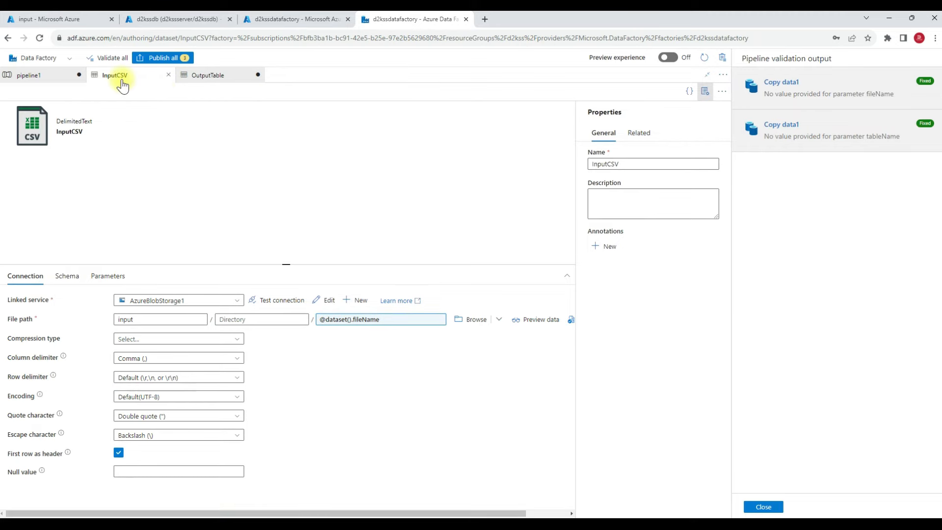
click(111, 277)
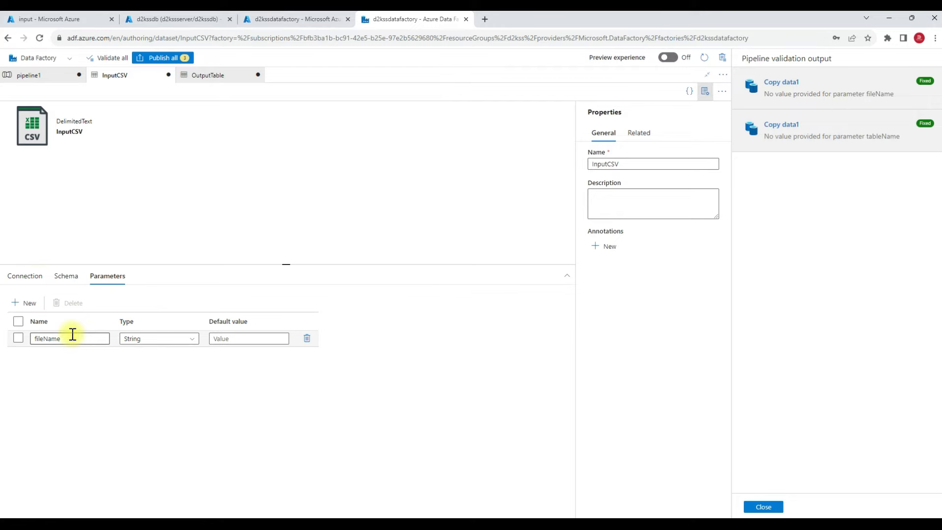
click(25, 278)
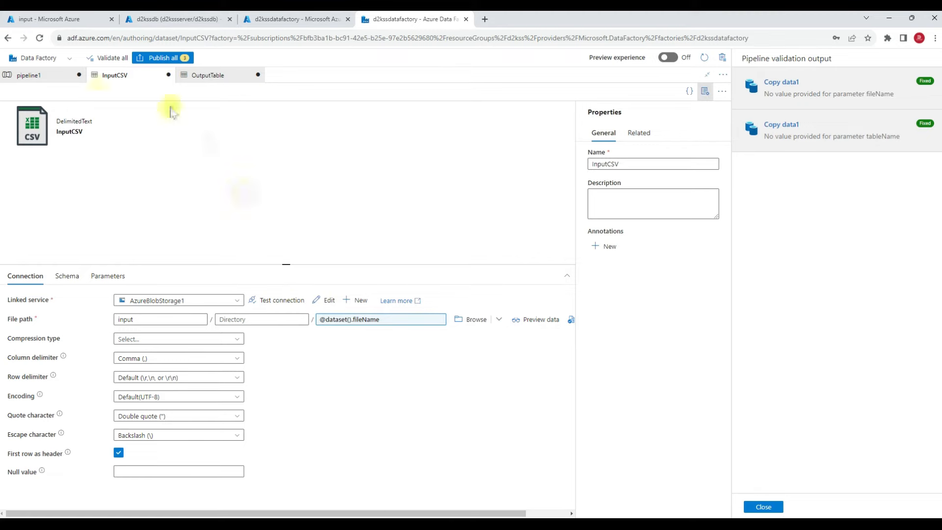
Debug pipeline1 with pipelinefileName set to Department.csv and pipelinetableName set to Department
click(58, 75)
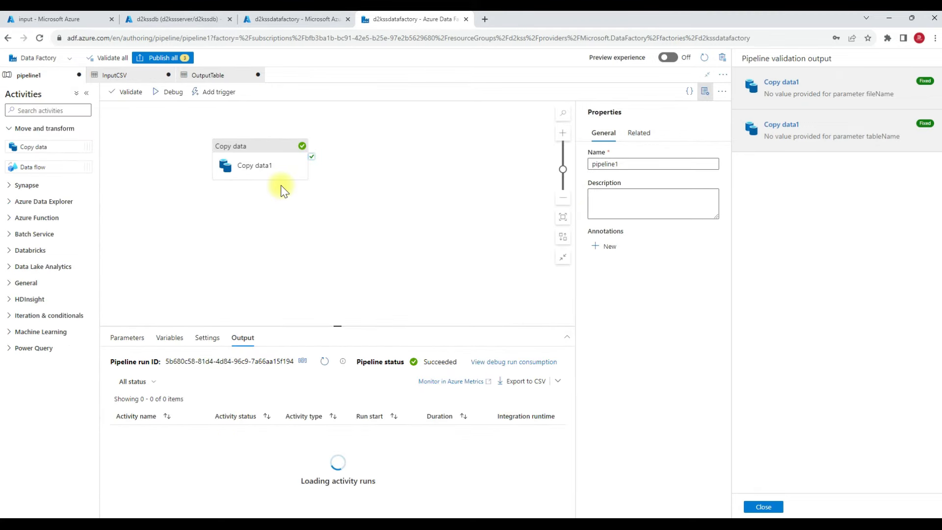
click(166, 97)
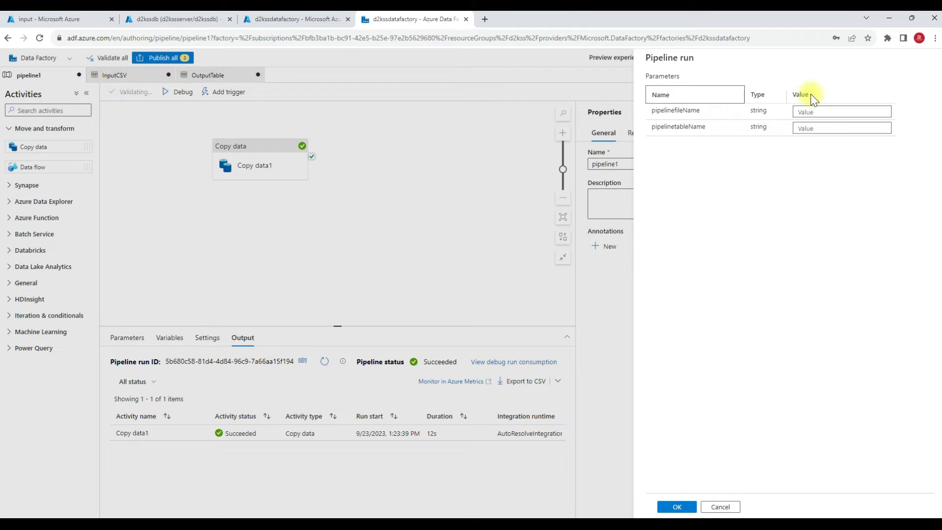
click(809, 112)
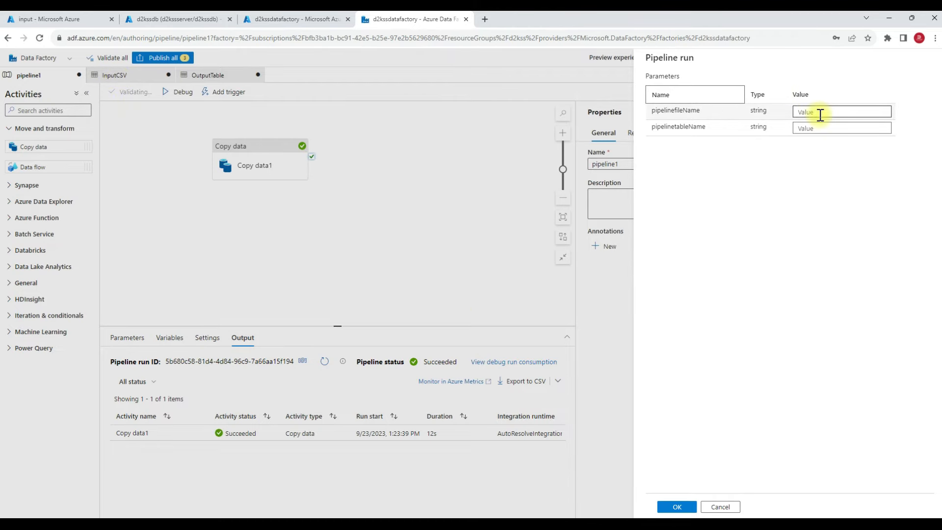
click(815, 114)
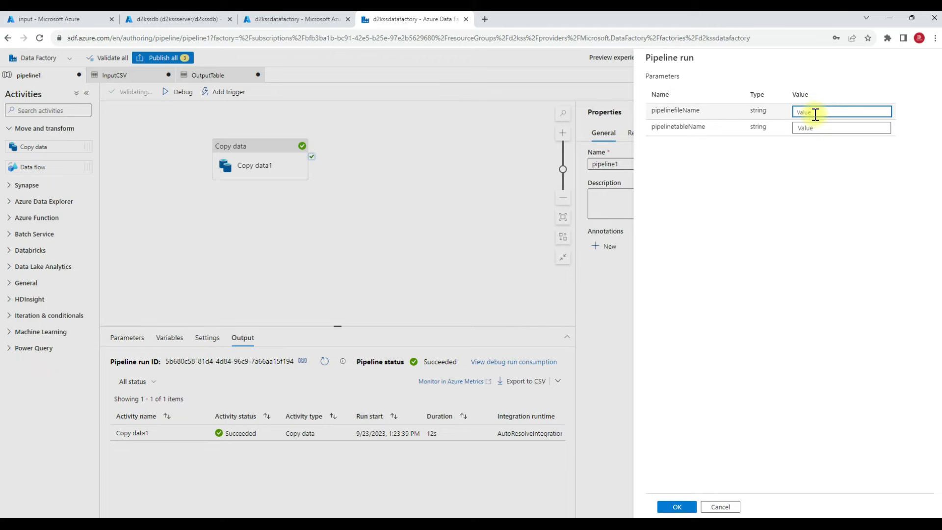
text(Depar)
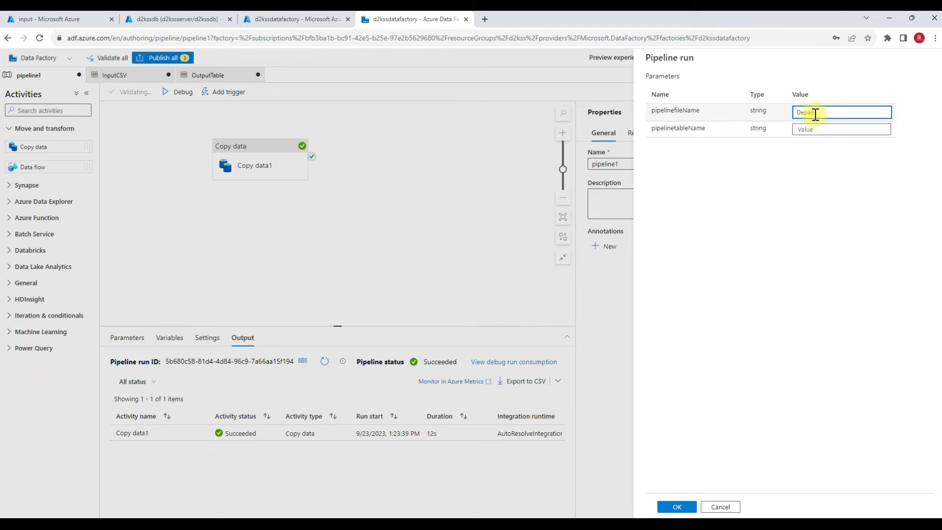
text(tment.csv)
click(811, 127)
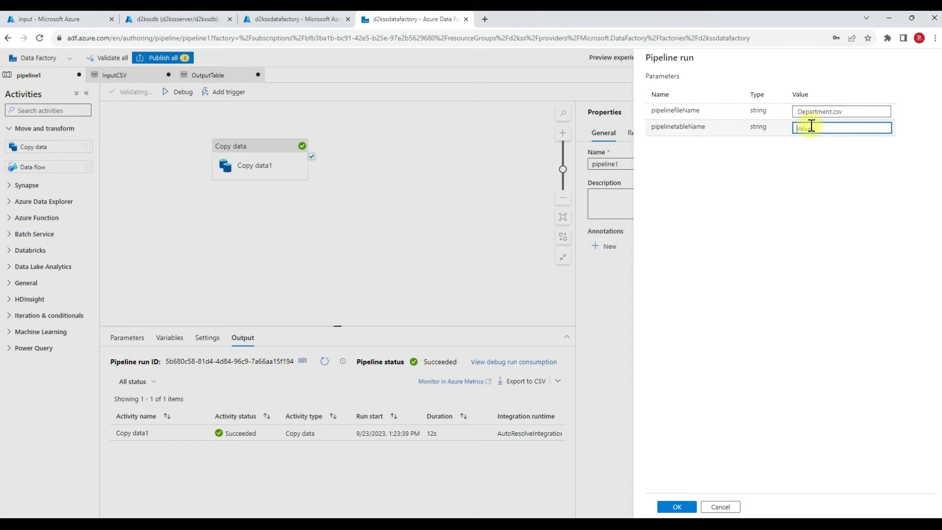
text(Department)
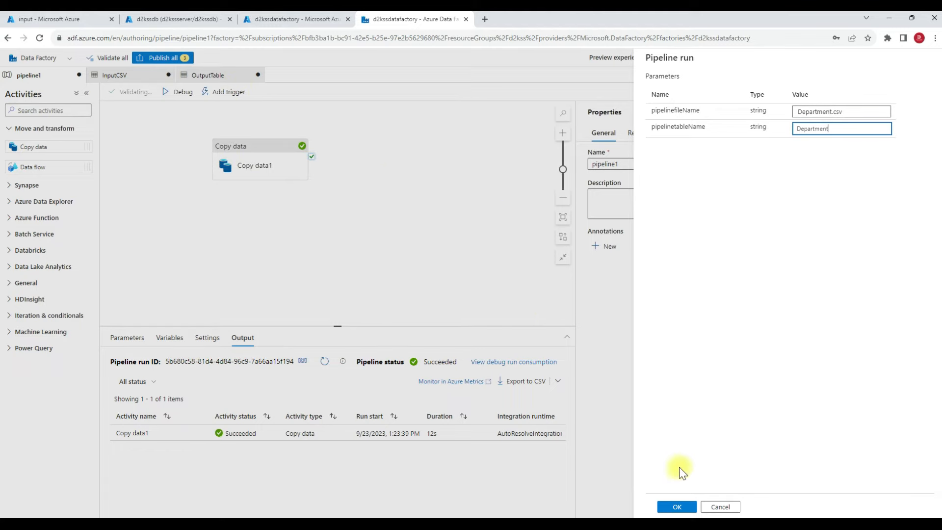
click(676, 506)
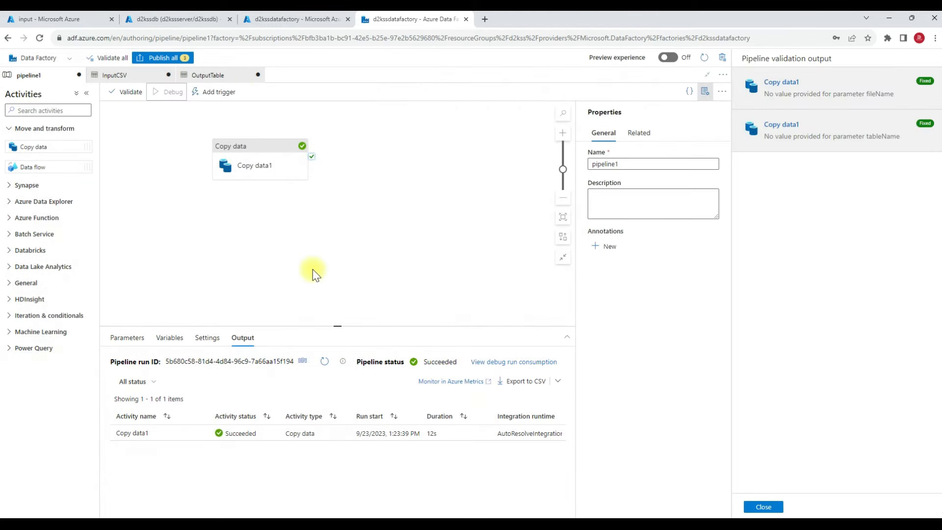
Start creating a new trigger for pipeline1
click(214, 93)
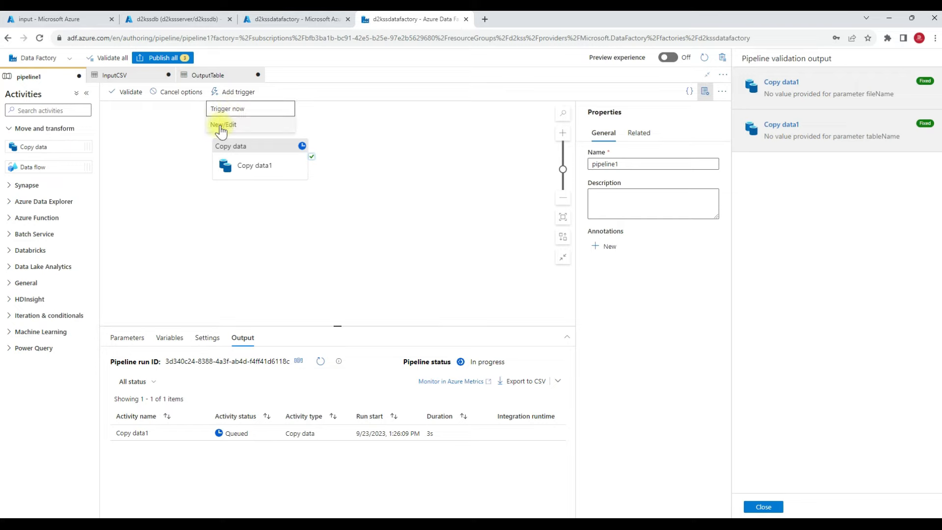
click(222, 126)
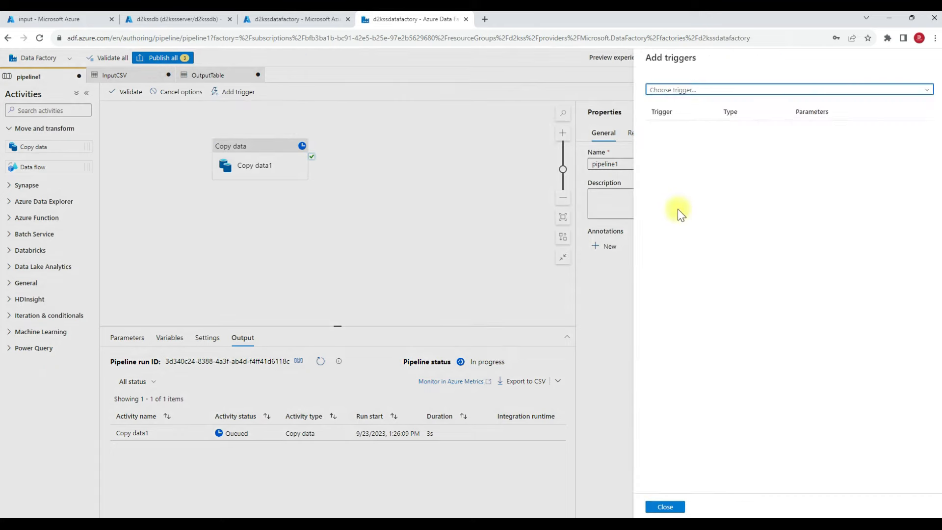
click(704, 91)
click(664, 126)
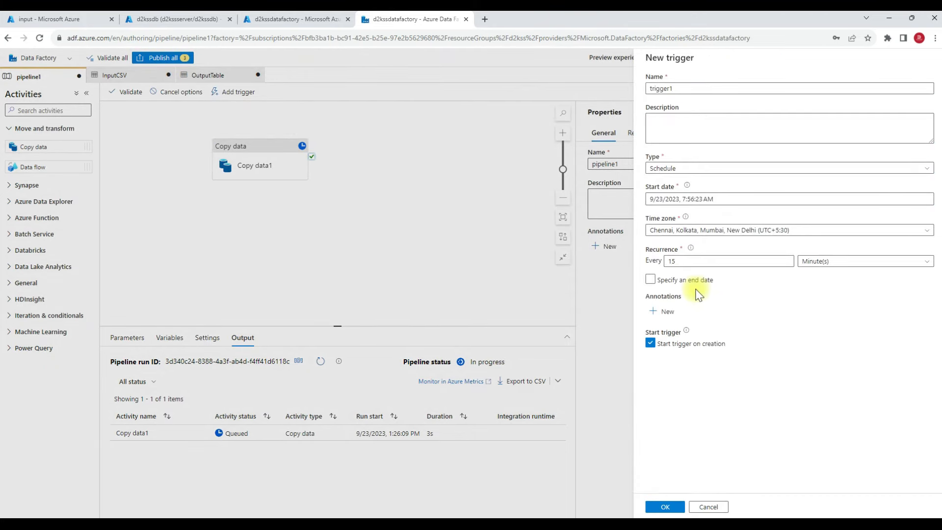
Set the new trigger's type to Tumbling window and expand its advanced settings
click(671, 171)
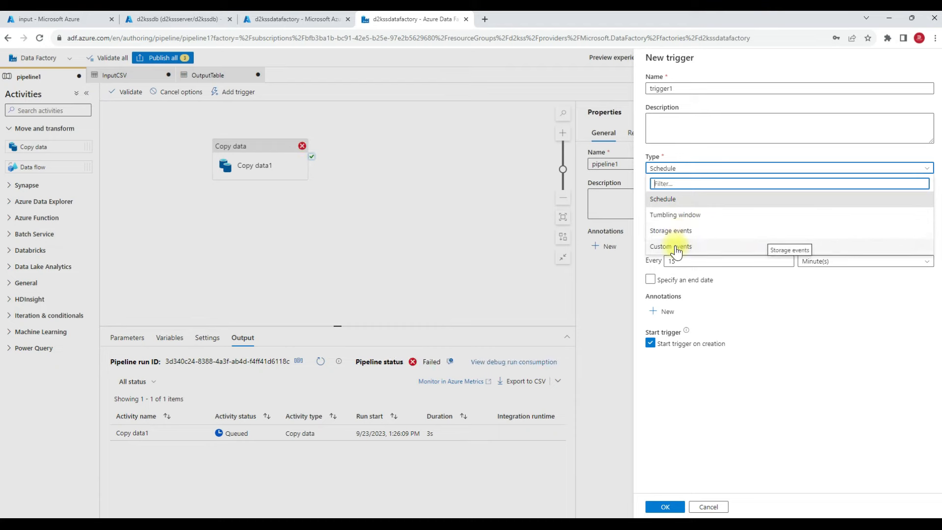
click(667, 215)
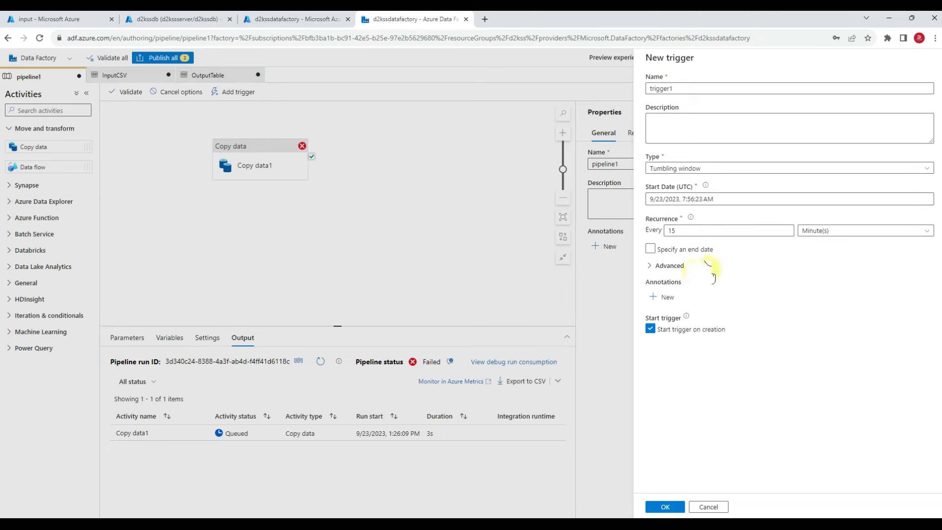
click(657, 267)
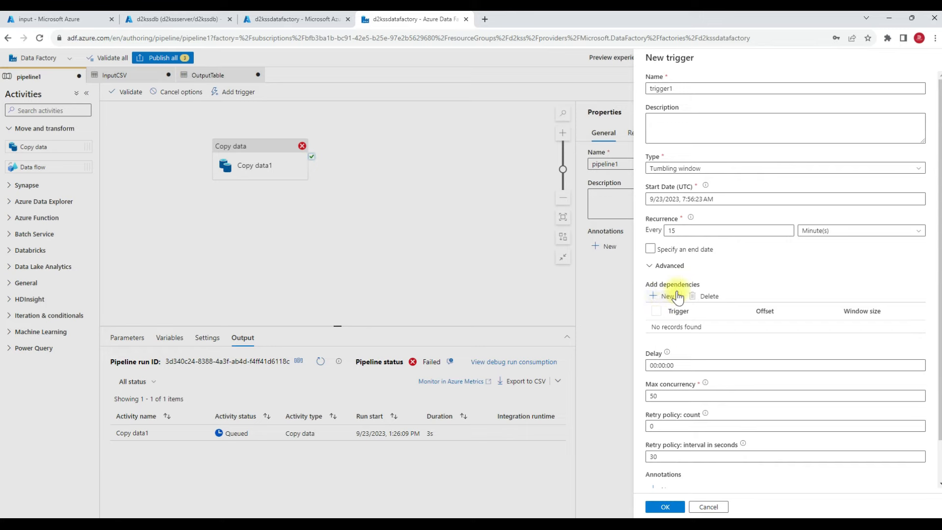
Switch the trigger type back to Schedule and examine its recurrence interval
click(723, 170)
click(678, 197)
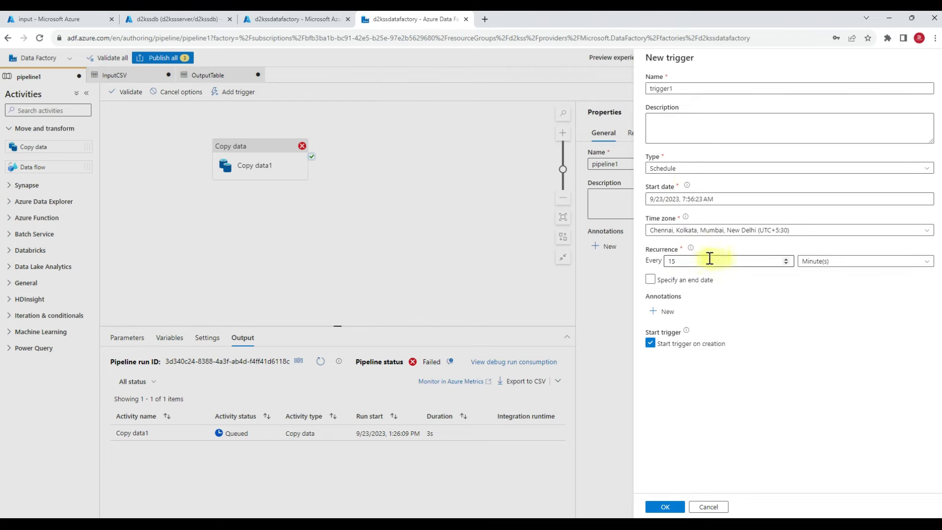
drag(679, 262, 667, 262)
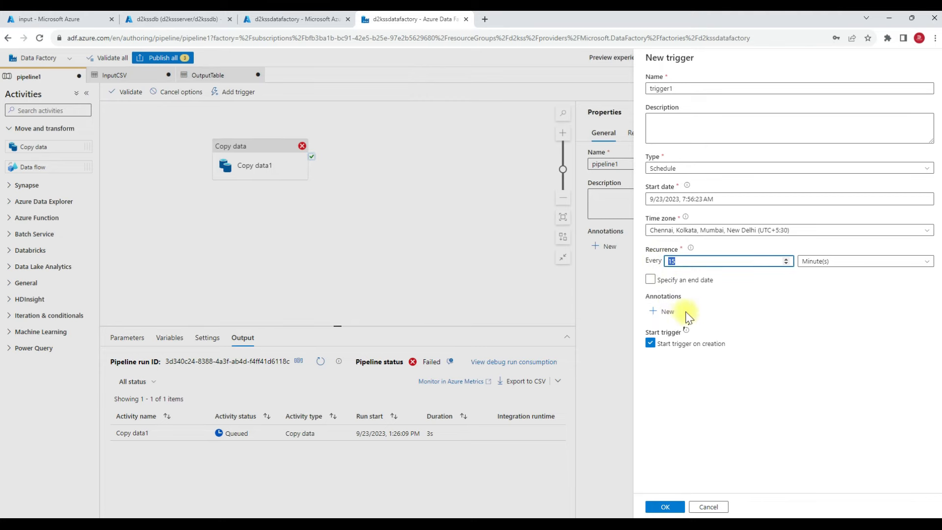
click(705, 287)
click(706, 283)
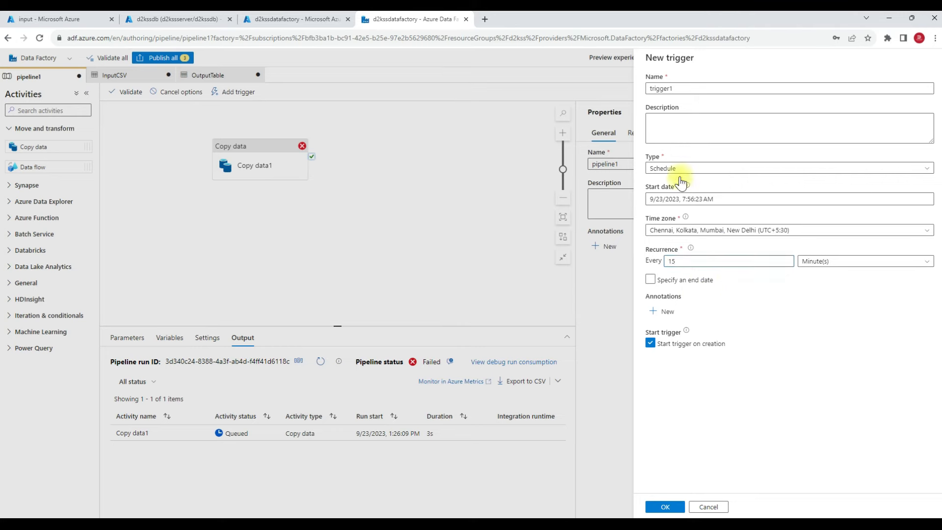
Change the trigger type to Tumbling window again and review its dependency, delay, concurrency and retry settings
click(679, 172)
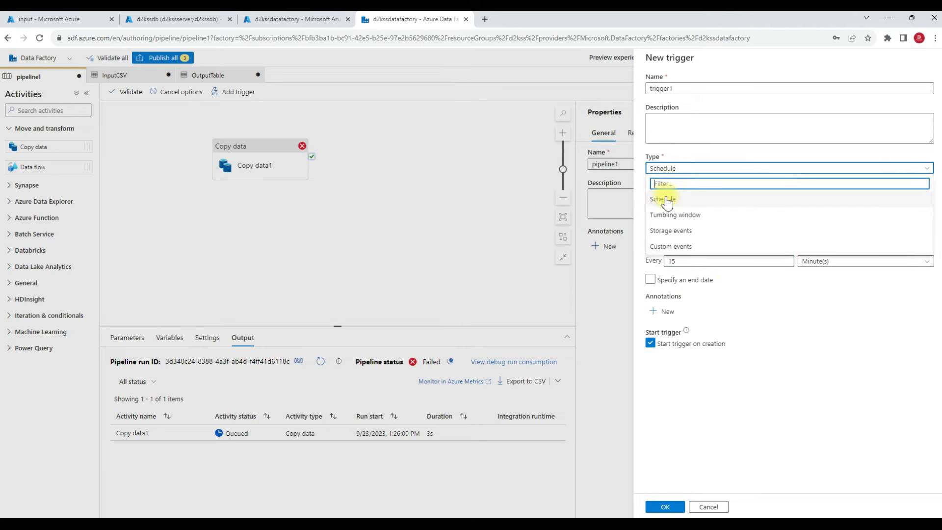
click(680, 215)
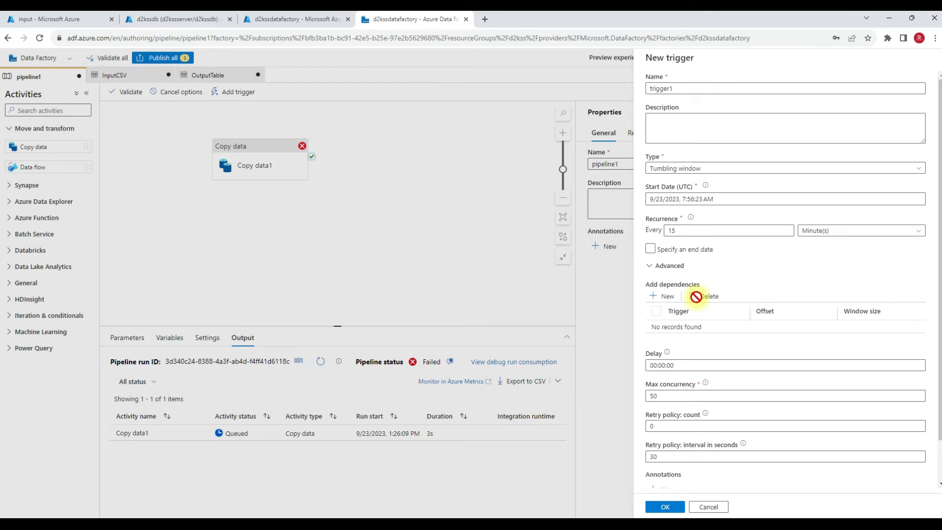
scroll(676, 375, down, 1)
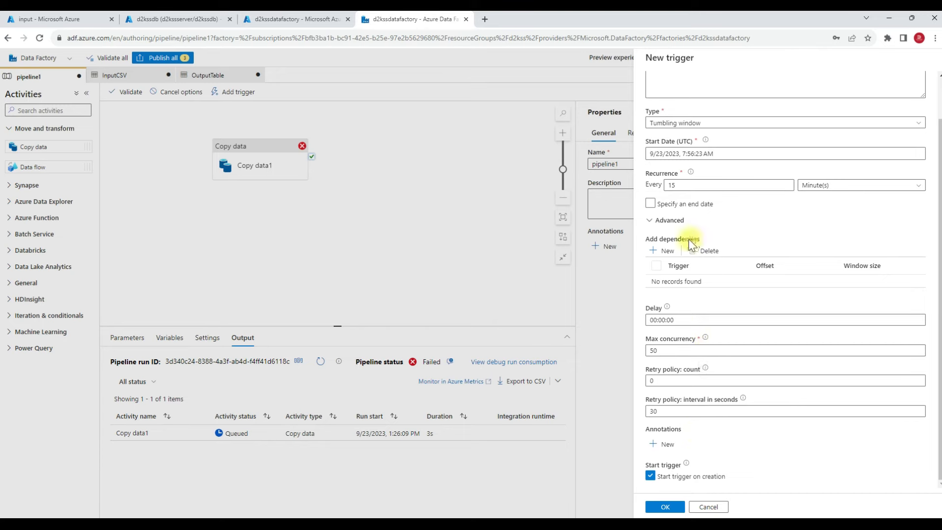
scroll(699, 215, up, 2)
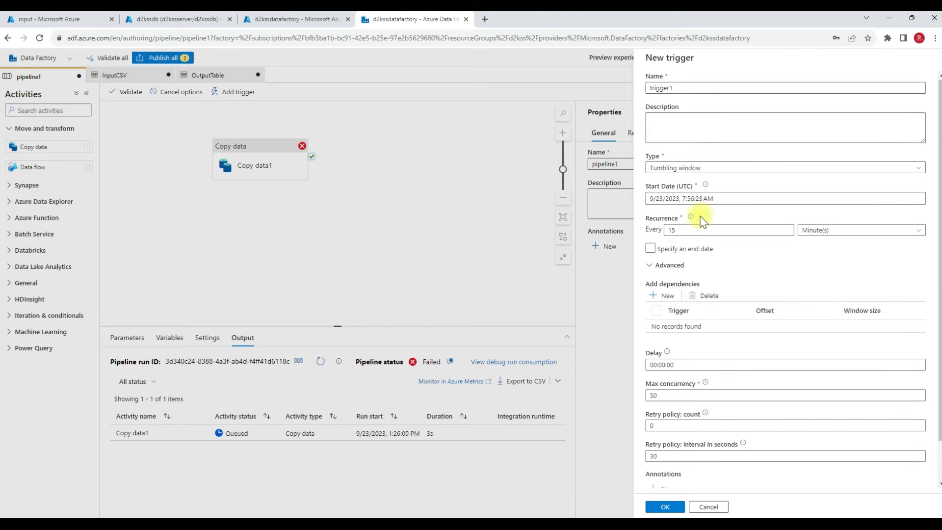
Set the trigger type to Storage events, using Azure subscription 1 and the storage account d2kssstrgaccnt
click(686, 170)
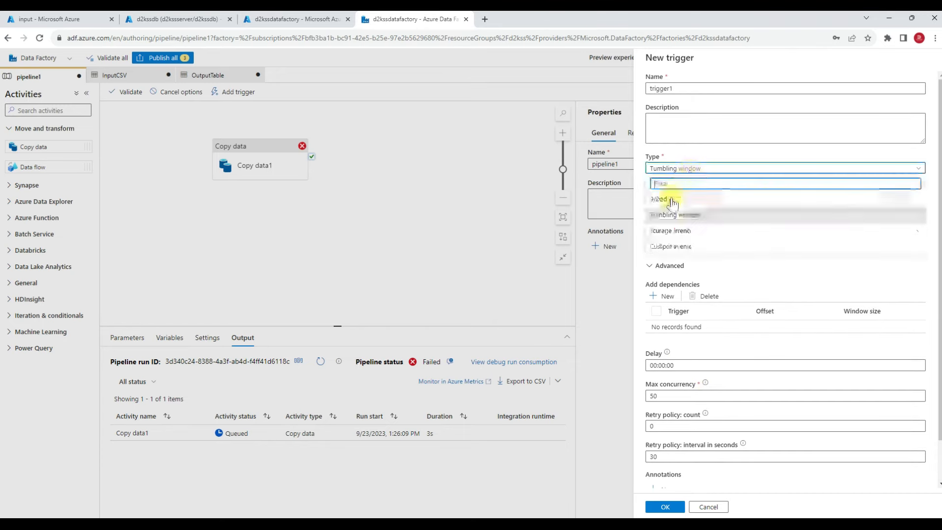
click(668, 230)
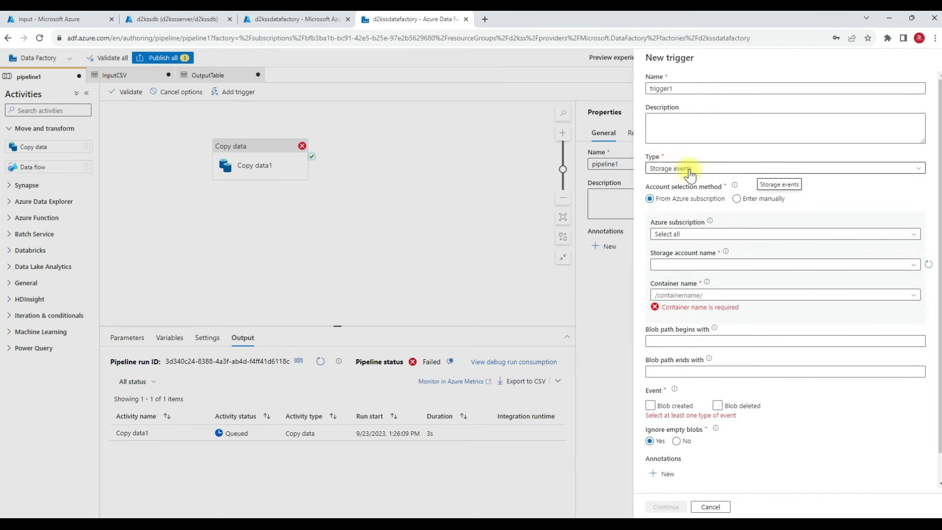
click(702, 239)
click(691, 261)
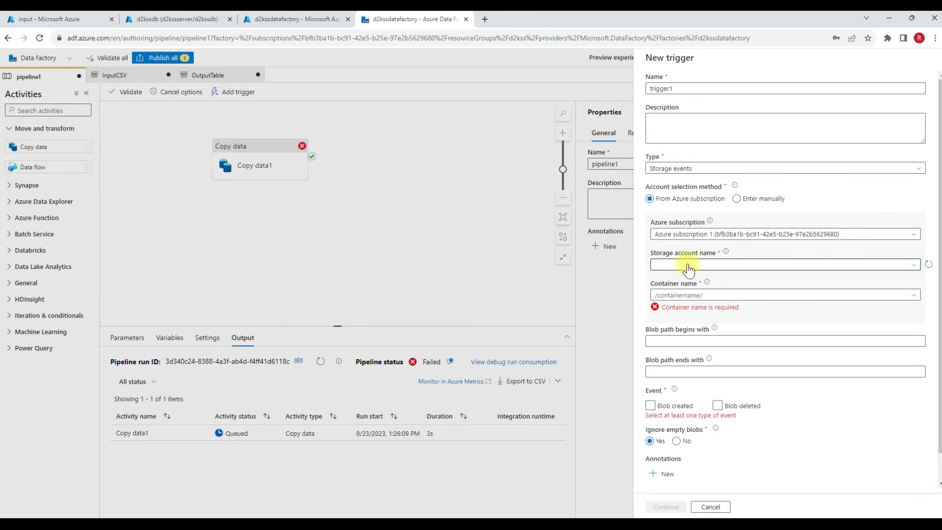
click(686, 265)
click(683, 275)
Set the storage event trigger's container name to input and make it fire on Blob created events
click(680, 295)
text(/)
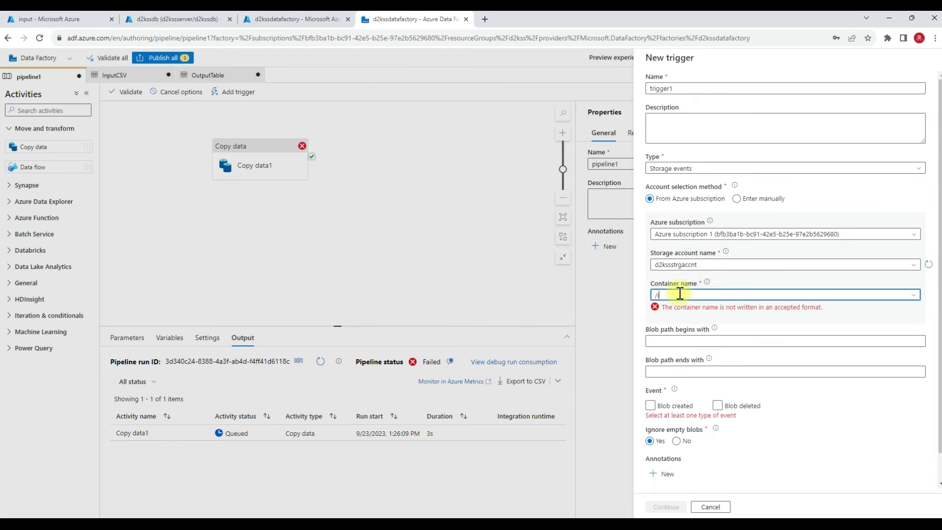
text(input)
key(Home)
key(Delete)
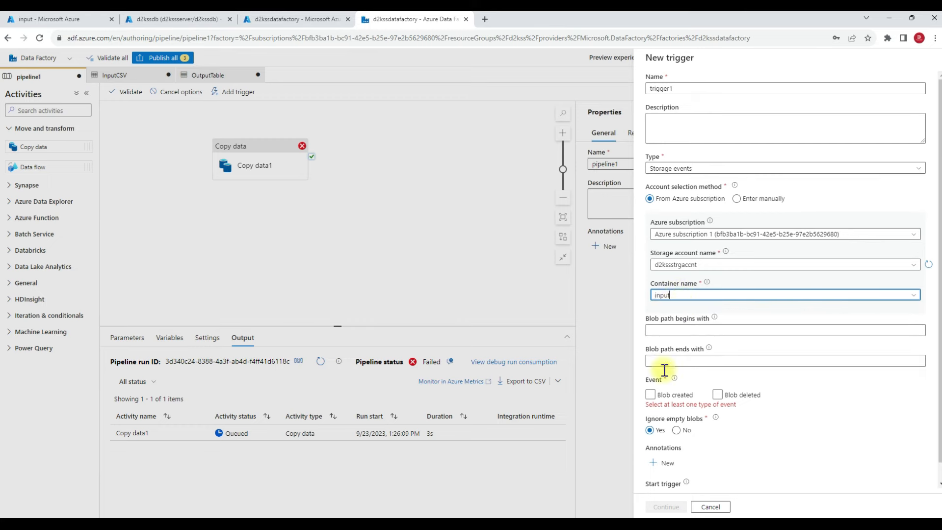
click(650, 396)
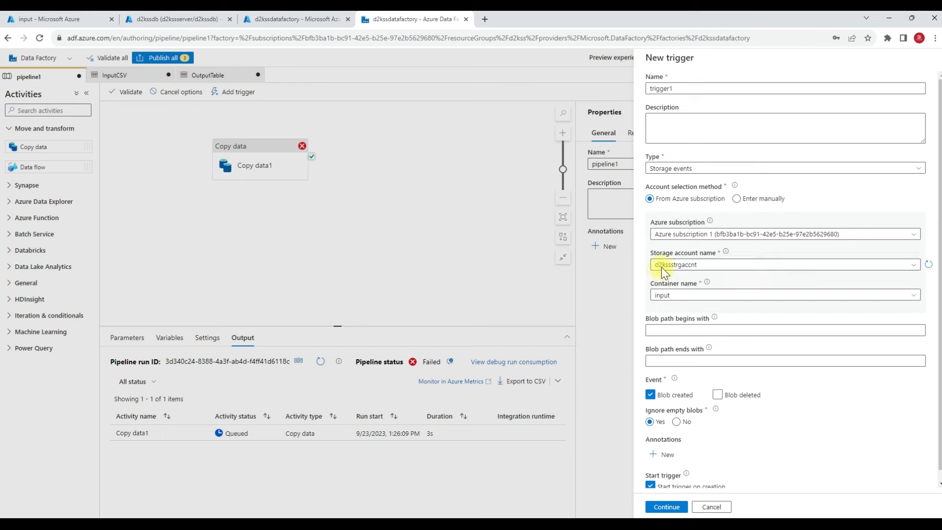
Change the trigger type to Custom events and check the available event grid topic names
click(680, 170)
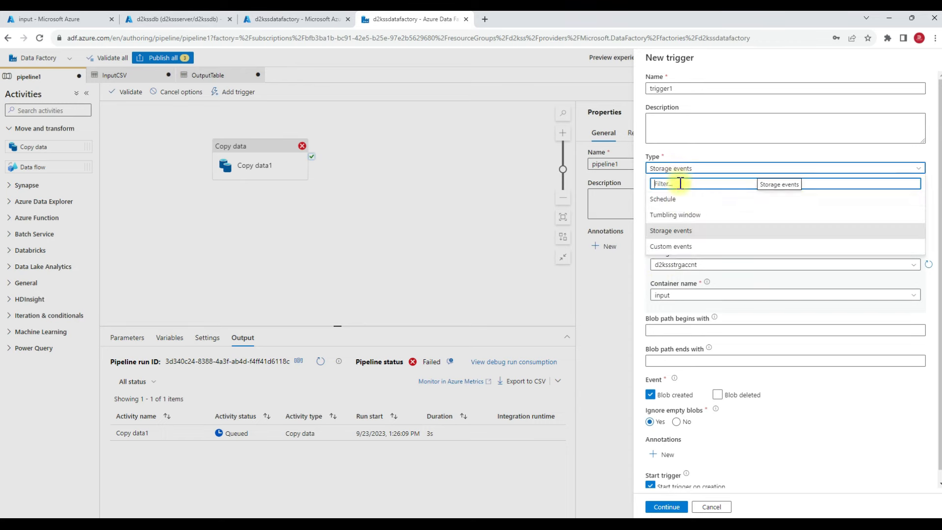
click(675, 246)
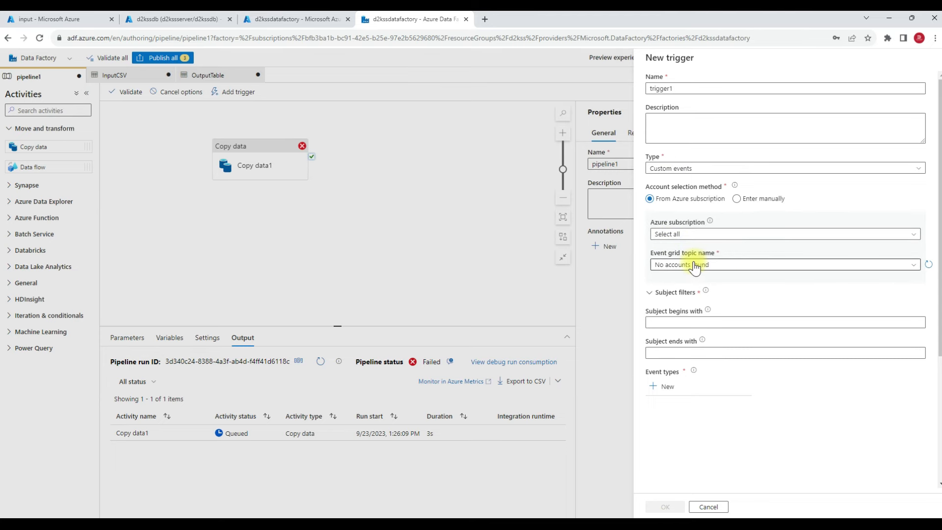
click(679, 267)
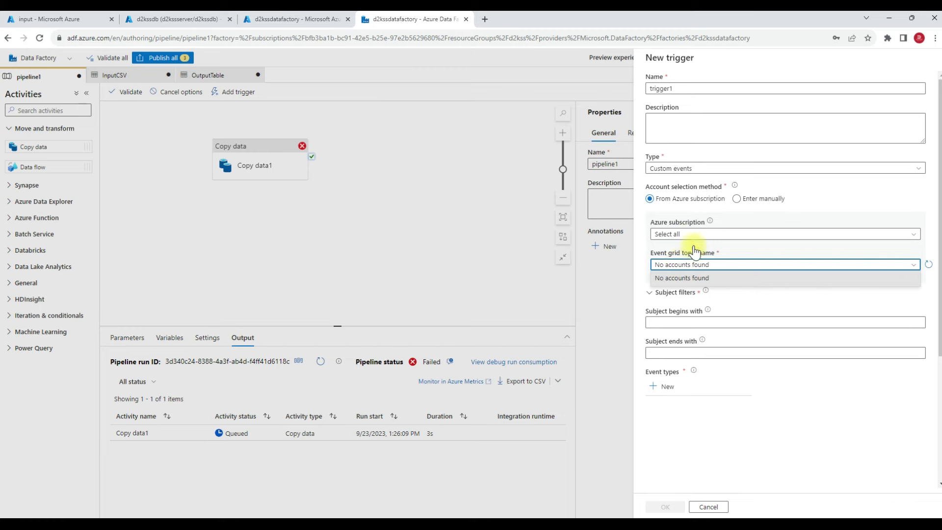
click(748, 249)
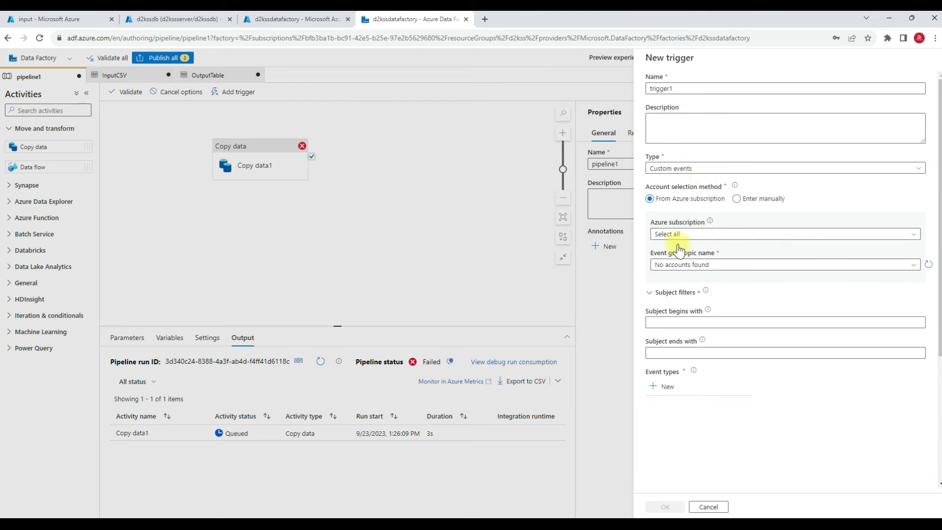
Change the trigger type to Schedule and set its recurrence to every 1 hour
click(694, 168)
click(676, 199)
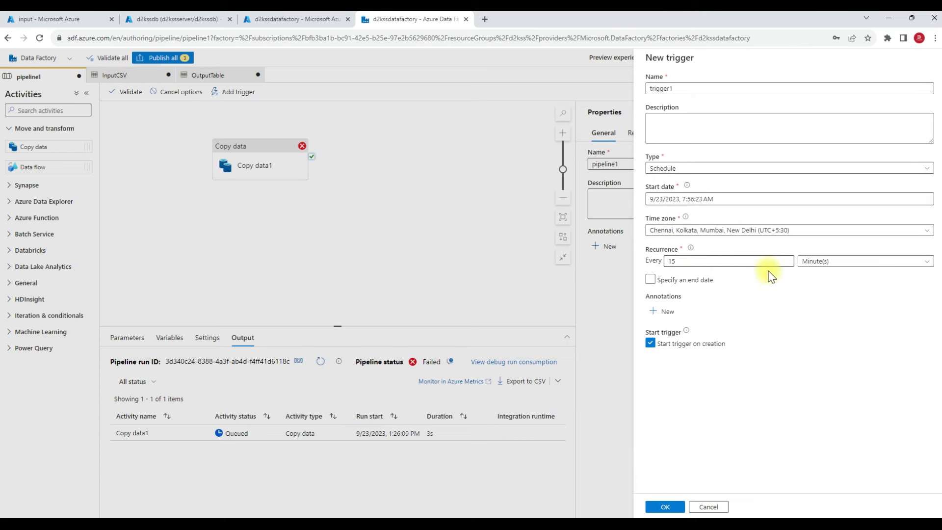
click(818, 261)
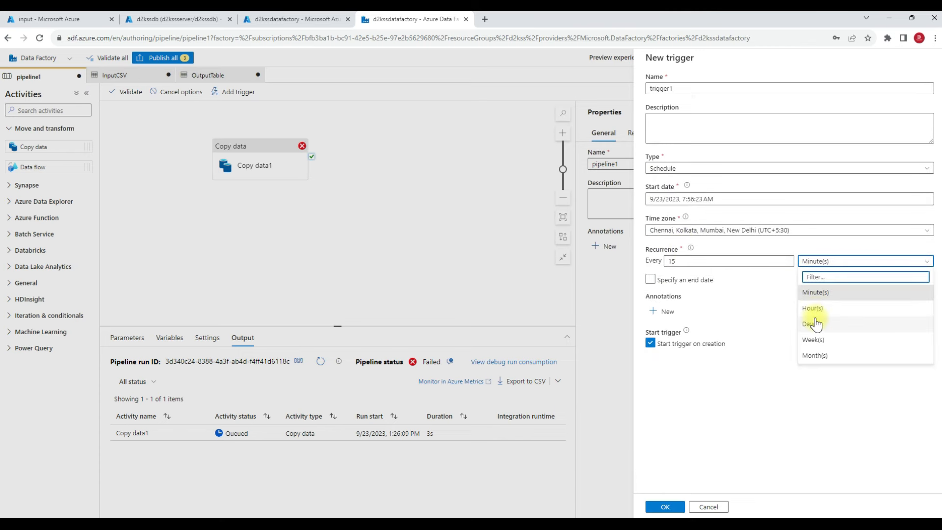
double_click(686, 260)
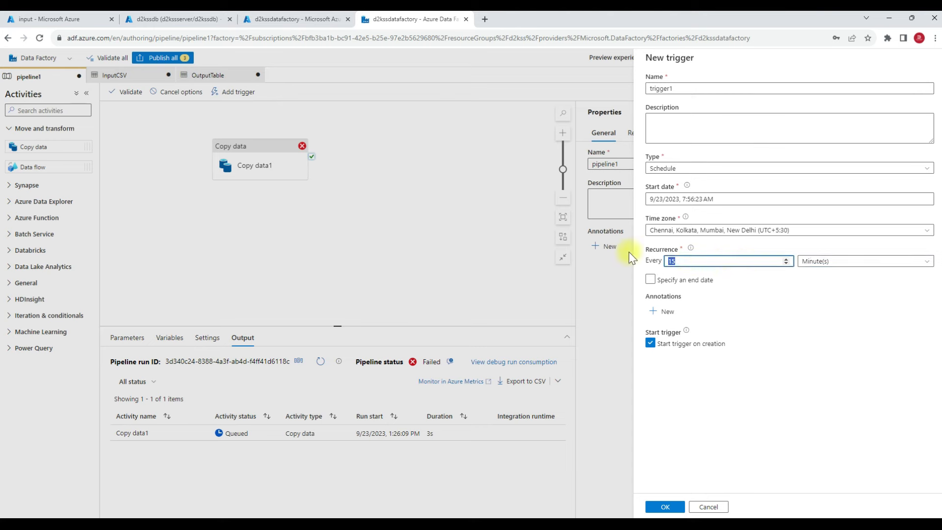
text(1)
click(863, 261)
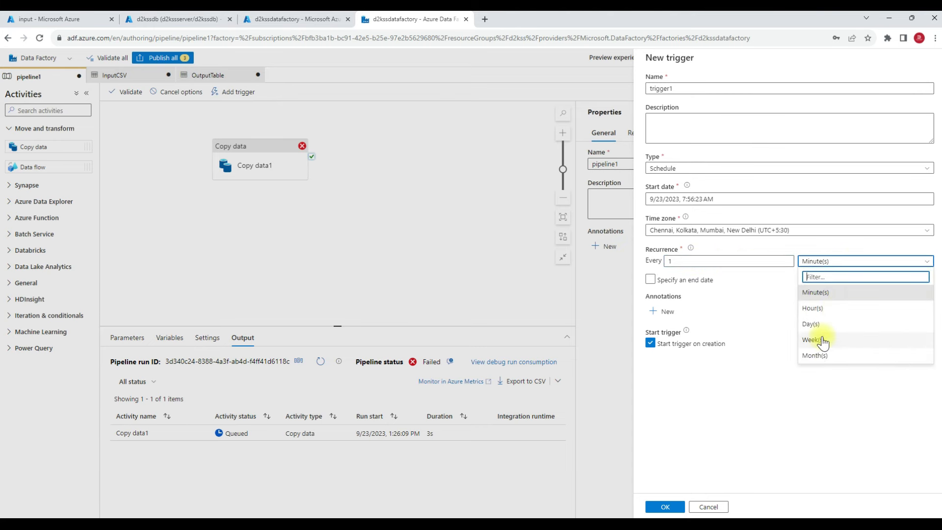
click(820, 309)
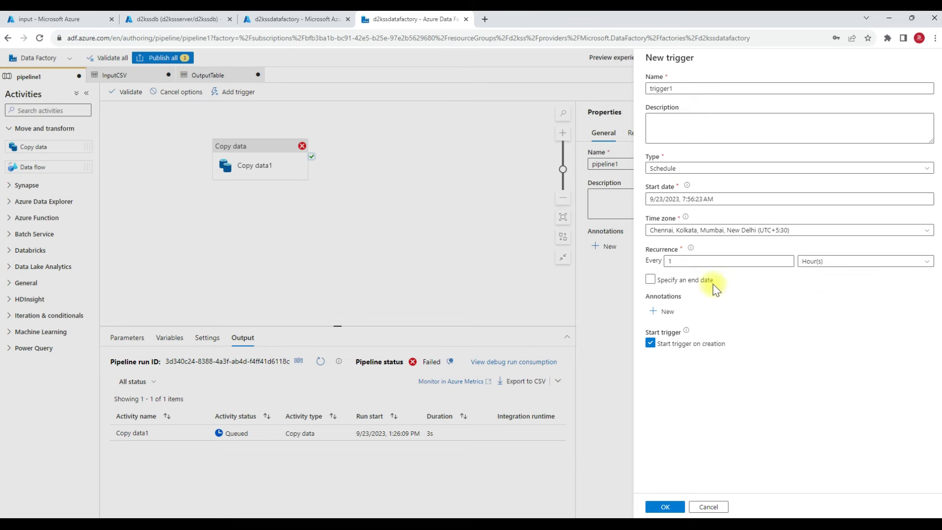
click(682, 280)
drag(682, 280, 685, 280)
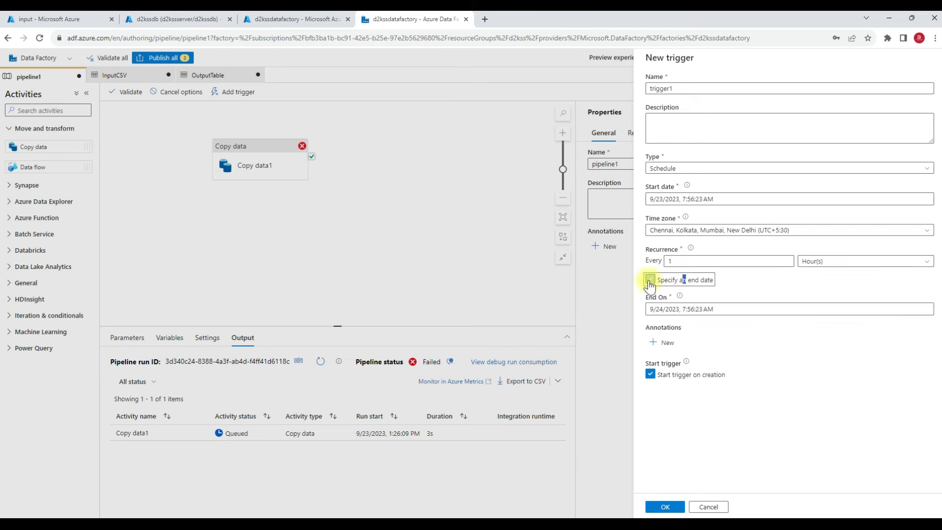
click(650, 282)
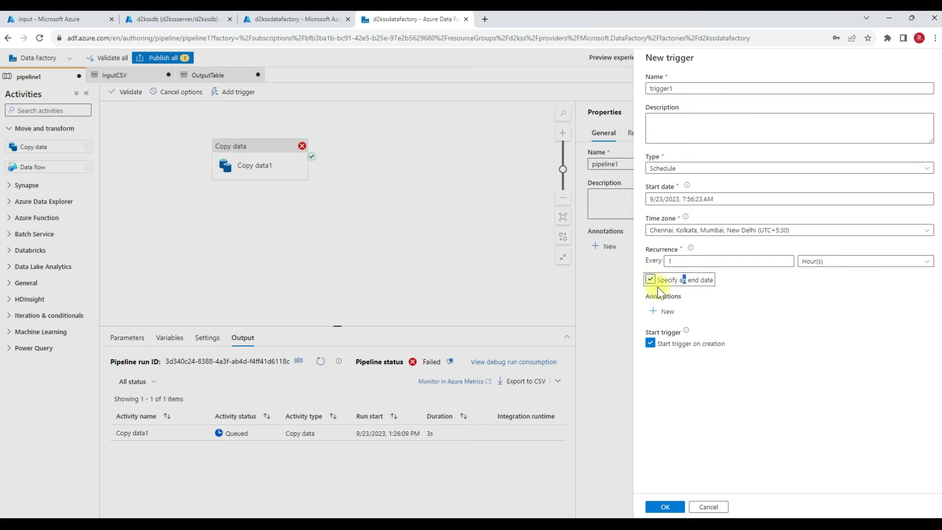
Create the schedule trigger with its run parameters left empty and try to publish all changes
click(667, 507)
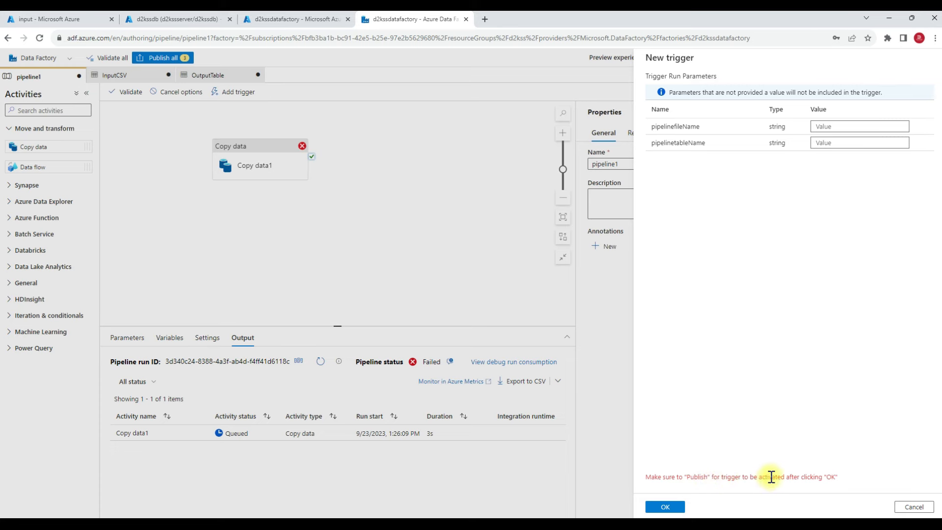
click(665, 506)
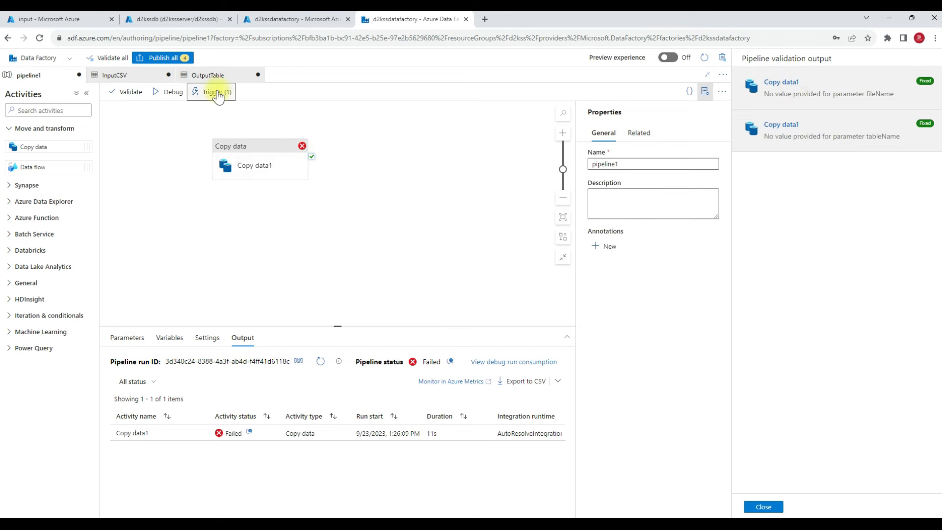
click(152, 59)
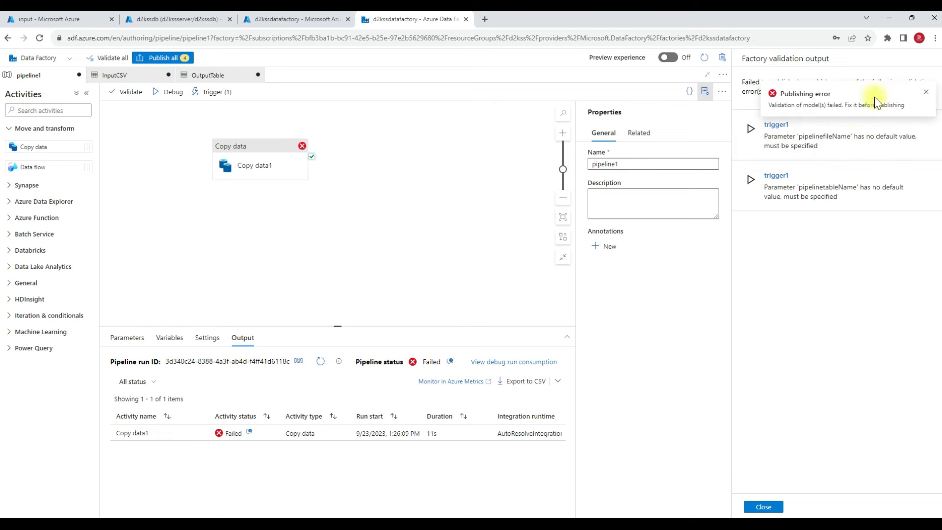
Edit trigger1 to pass emp.csv as pipelinefileName and employee as pipelinetableName
click(925, 93)
click(831, 128)
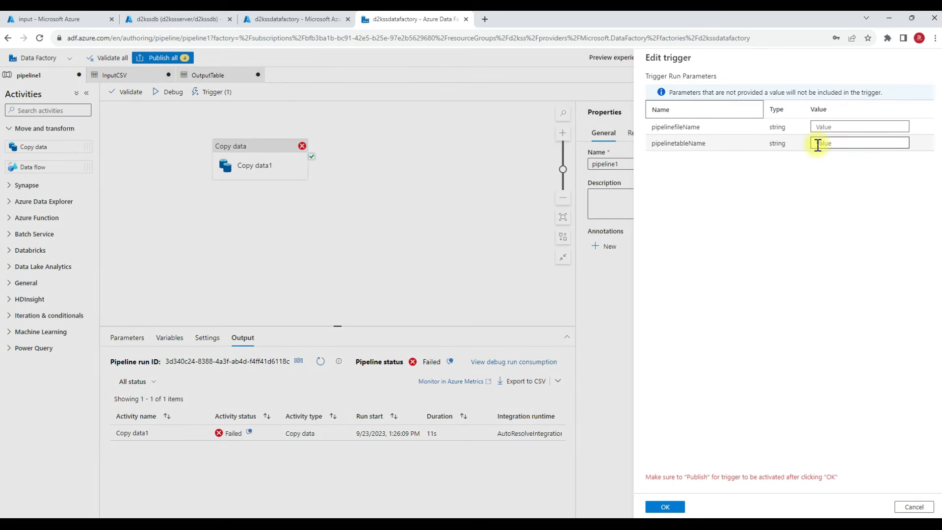
click(828, 126)
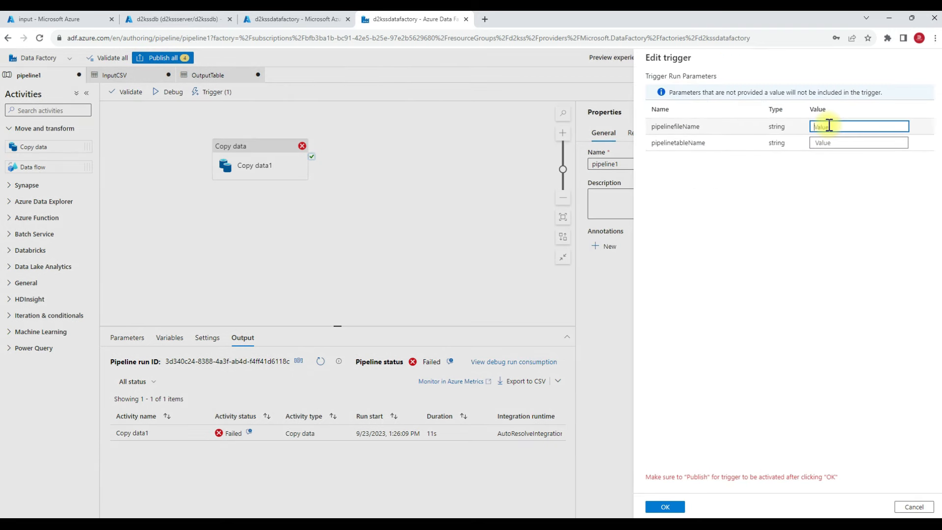
text(emp.c)
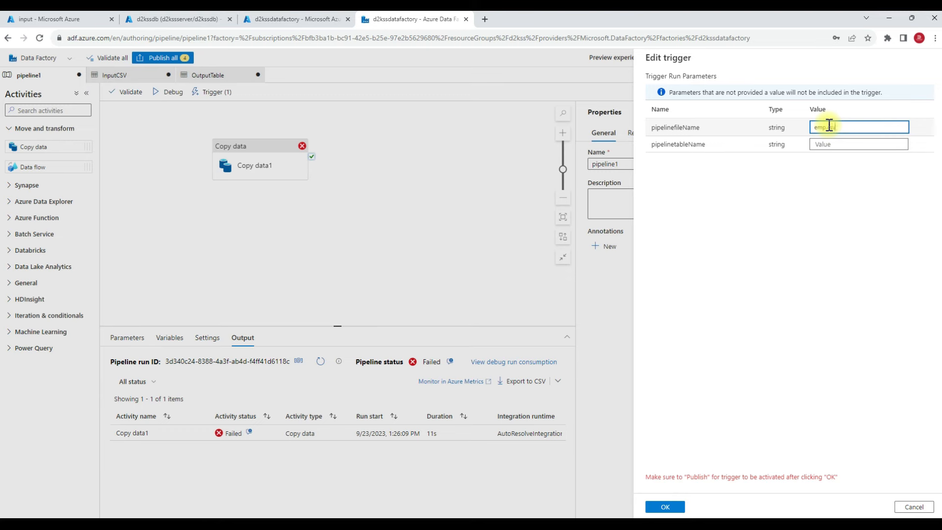
click(828, 143)
text(em)
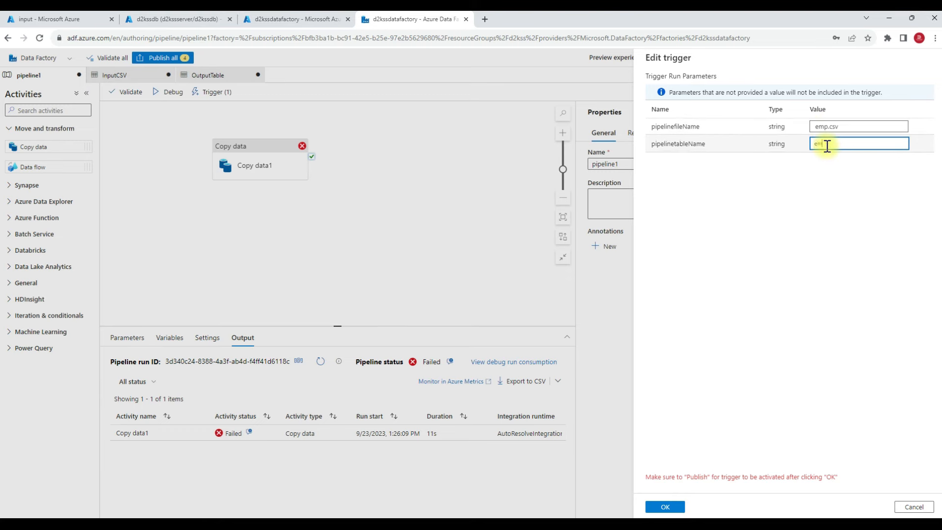
text(ployee)
click(665, 507)
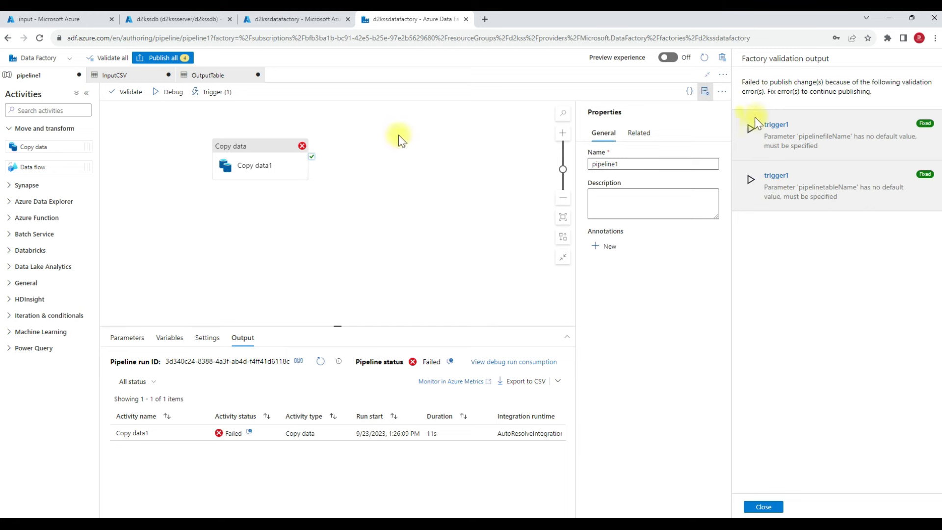
Publish all pending changes to the live environment and check the publishing status in the notifications
click(164, 58)
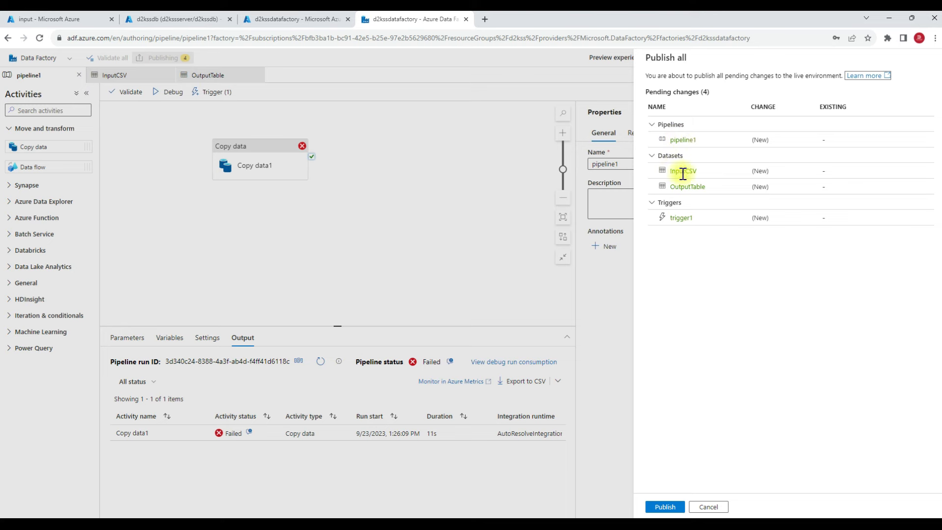
click(665, 506)
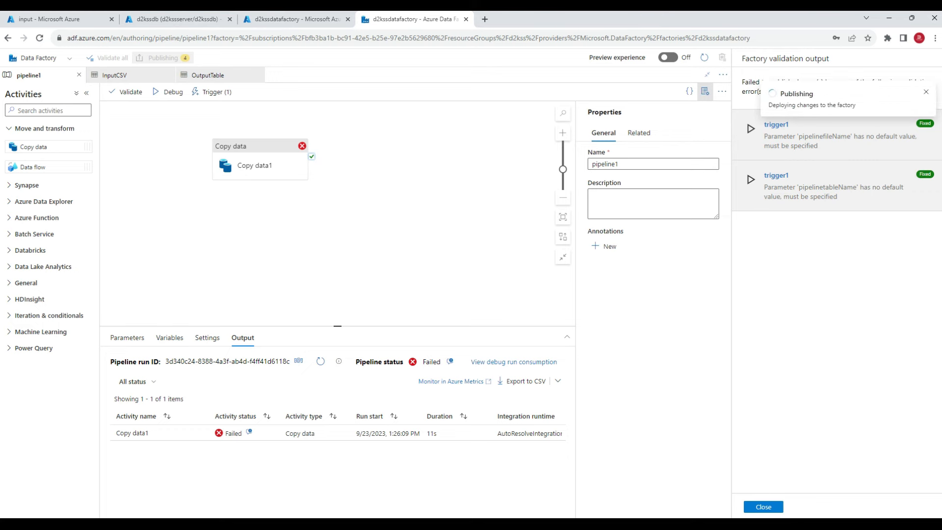
click(707, 75)
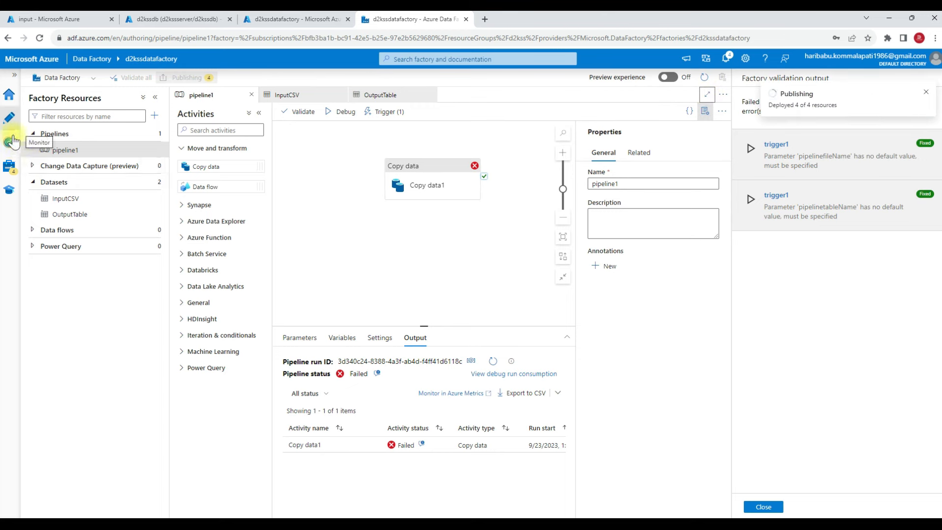
click(12, 141)
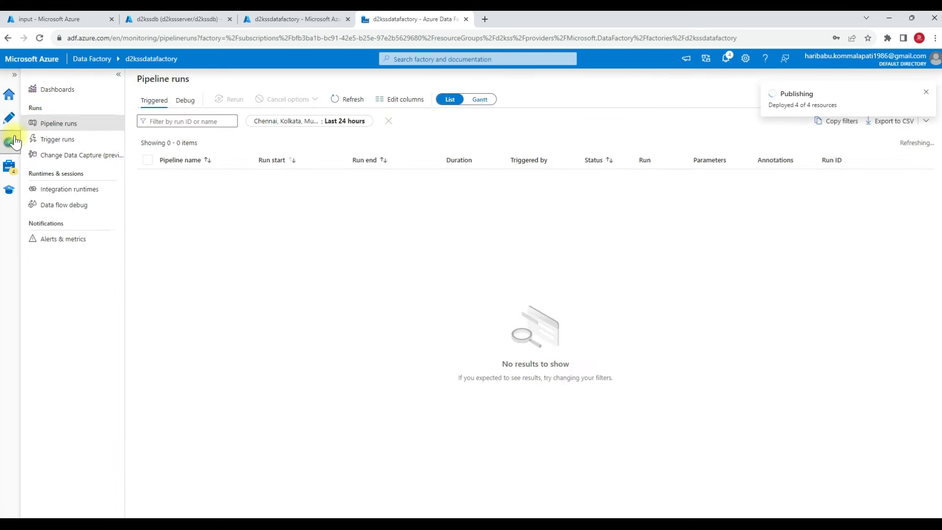
click(9, 119)
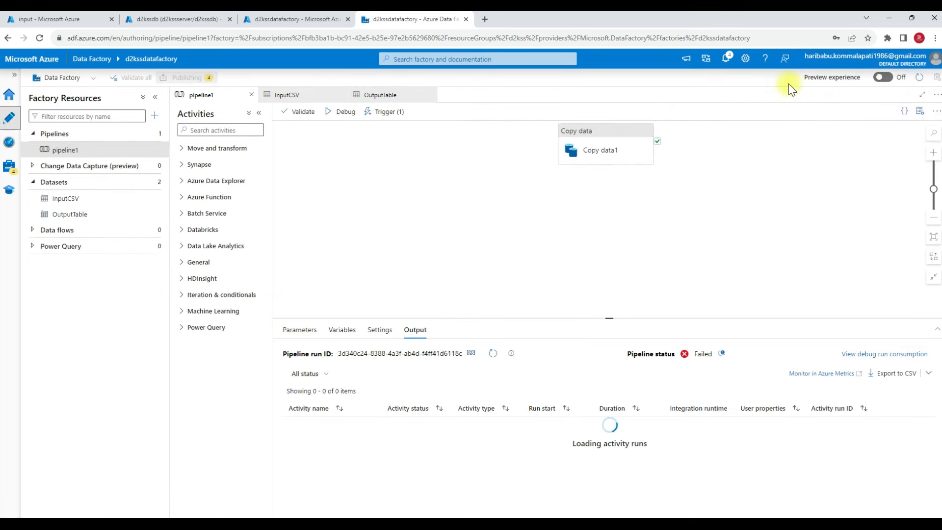
click(729, 62)
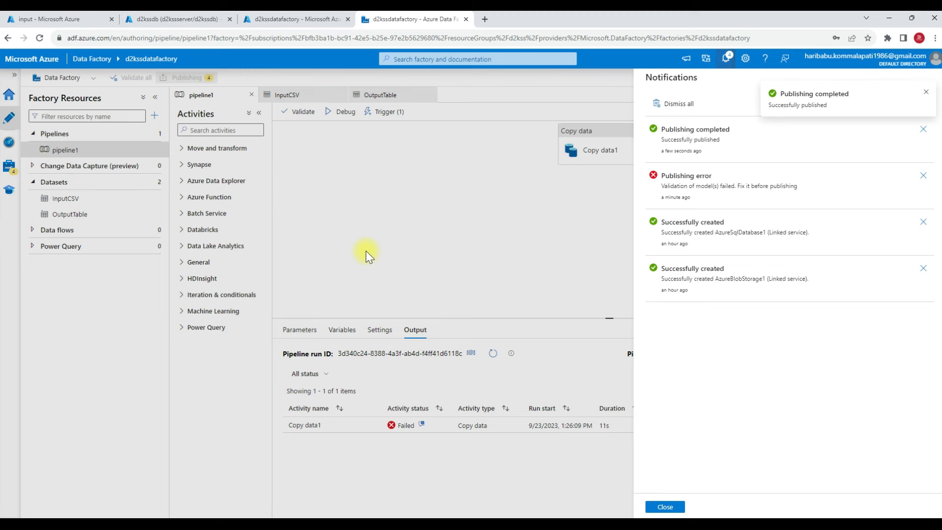
click(925, 93)
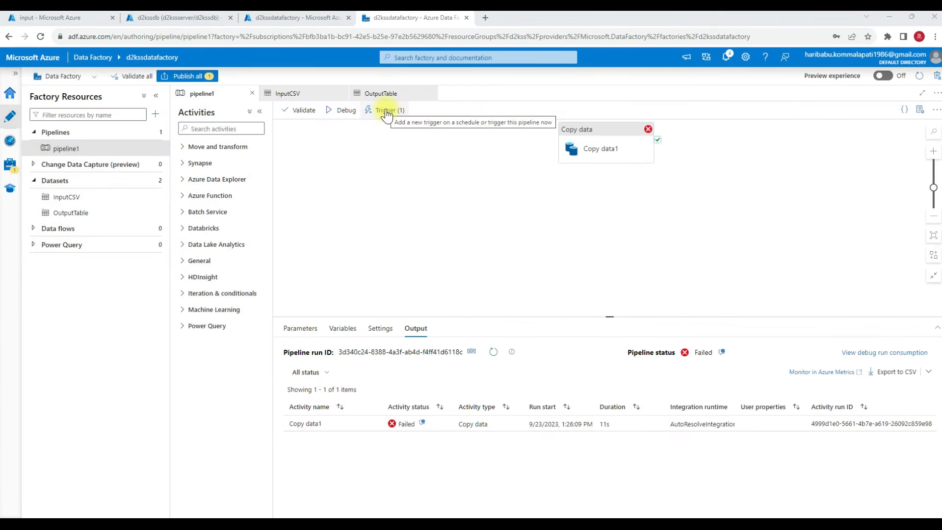
Trigger an on-demand run of pipeline1 with pipelinefileName EMP.csv and pipelinetableName EMPLOYEE
click(386, 112)
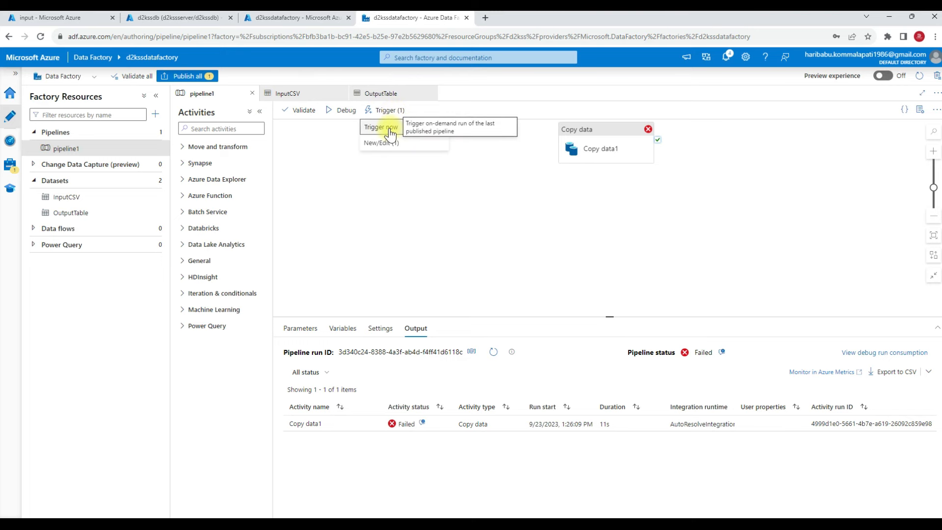
click(383, 129)
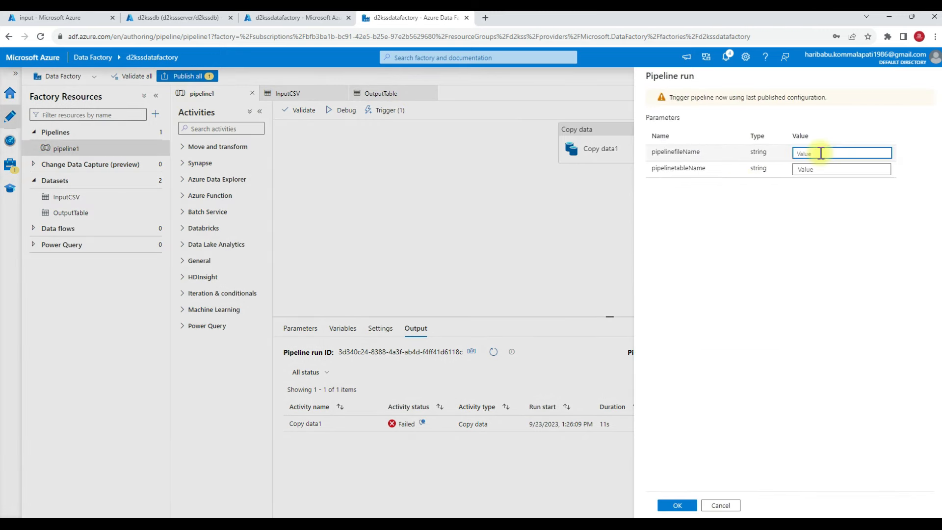
text(EM)
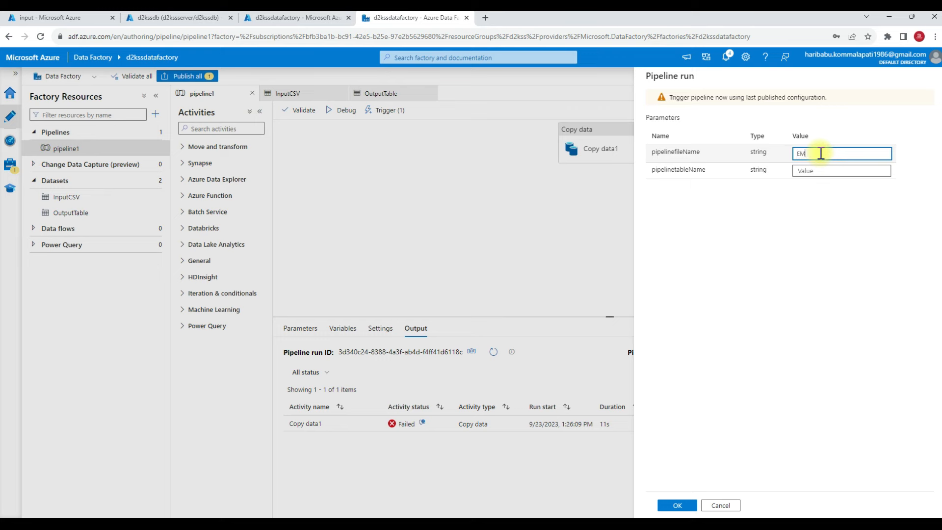
text(P.csv)
key(Tab)
text(EM)
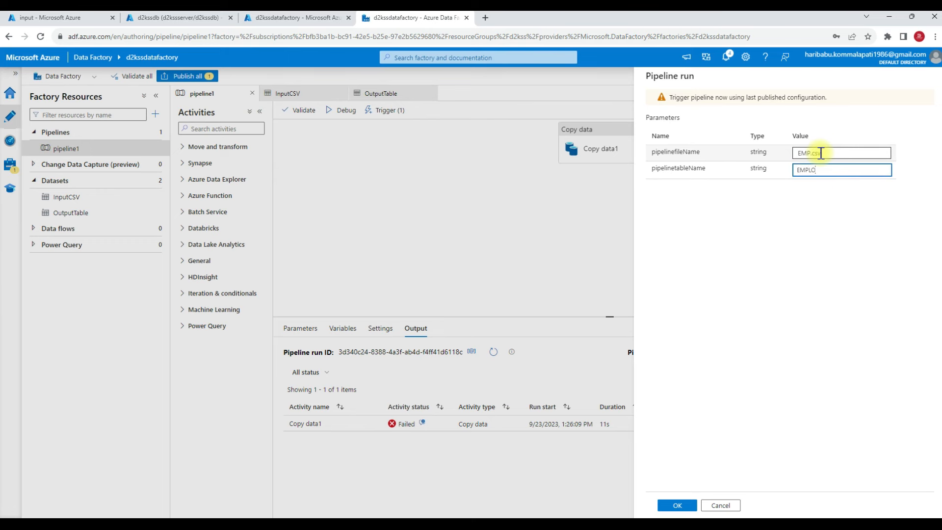
click(681, 505)
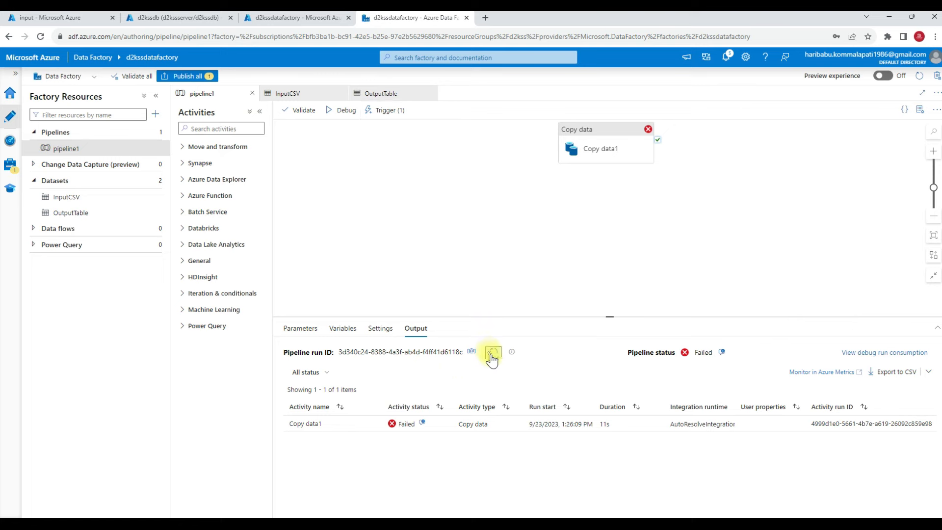
Check the triggered pipeline runs in monitoring, and review the trigger runs by schedule, tumbling window and storage events
click(10, 140)
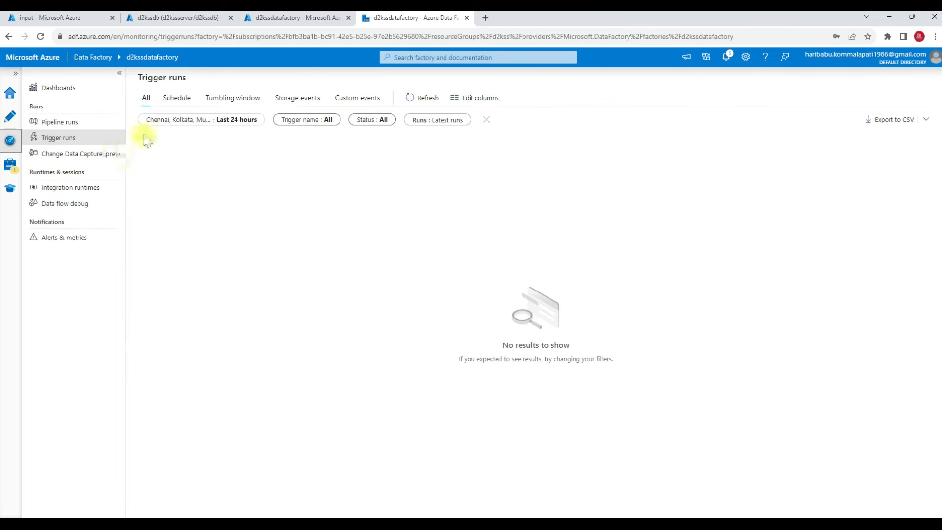
click(63, 124)
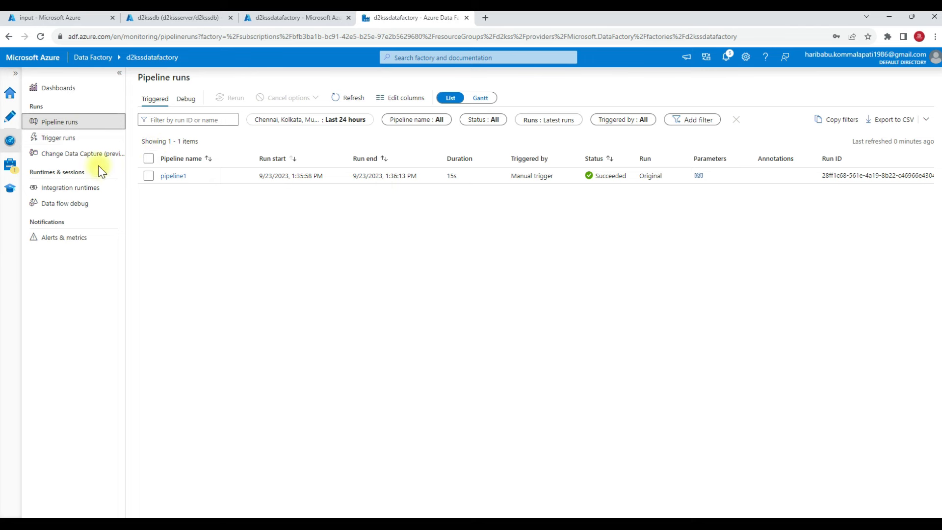
click(61, 139)
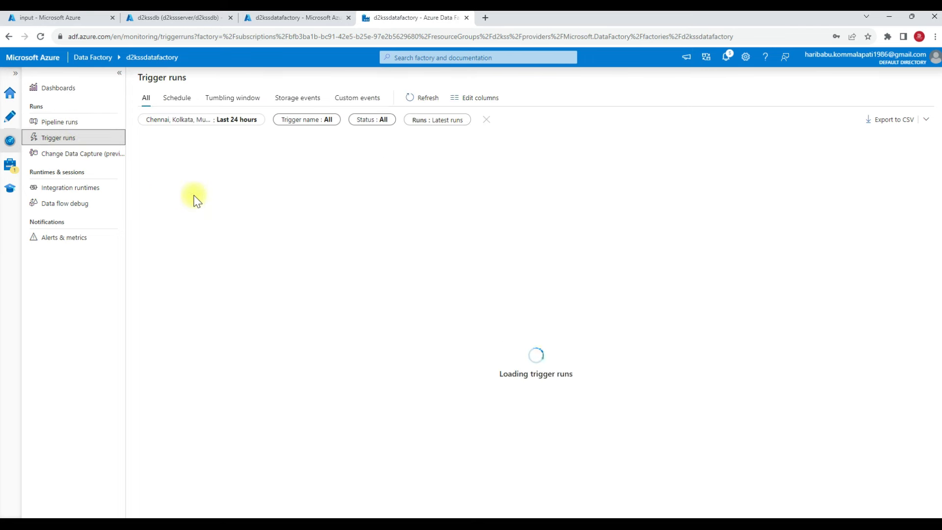
click(187, 103)
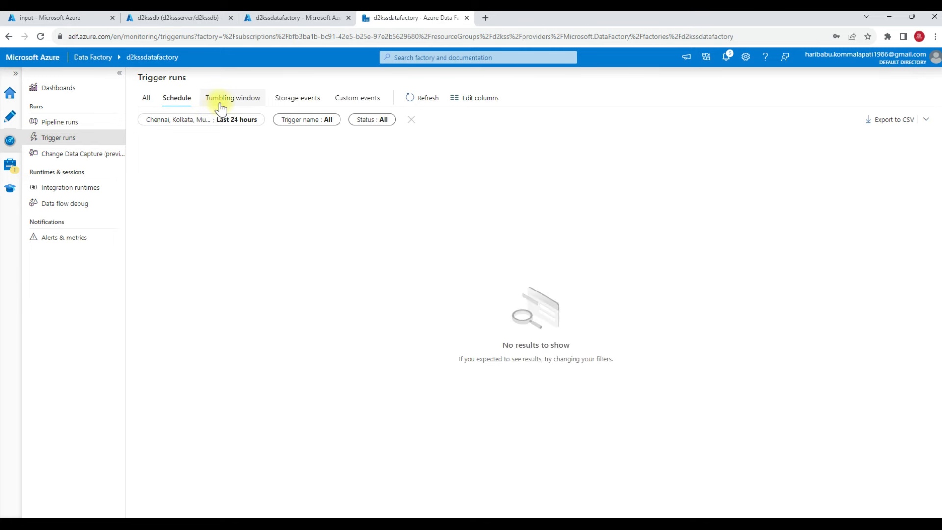
click(220, 107)
click(290, 102)
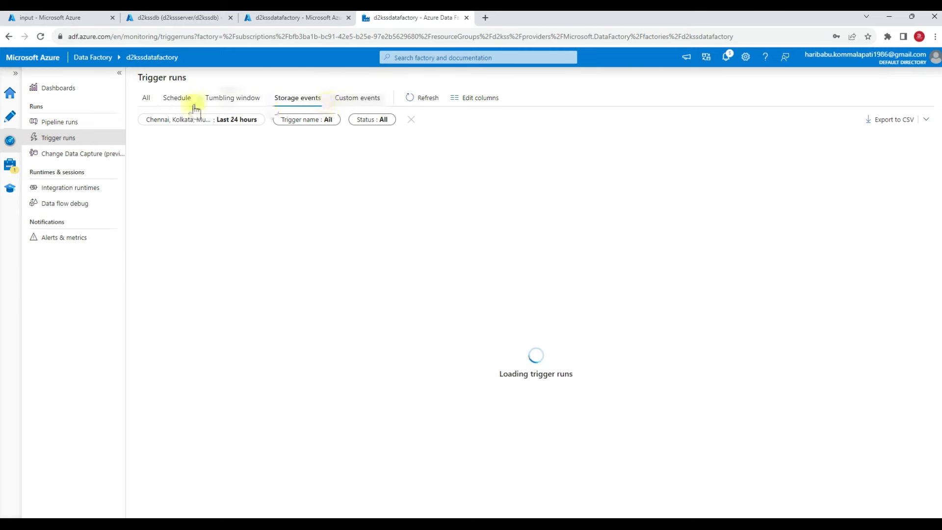
Review the pipeline runs started in debug mode and those started by triggers
click(62, 121)
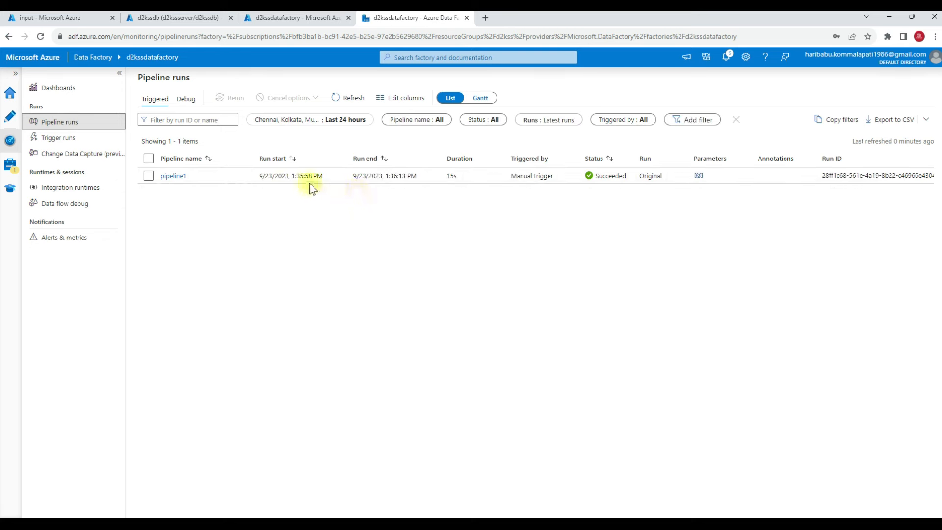
click(188, 100)
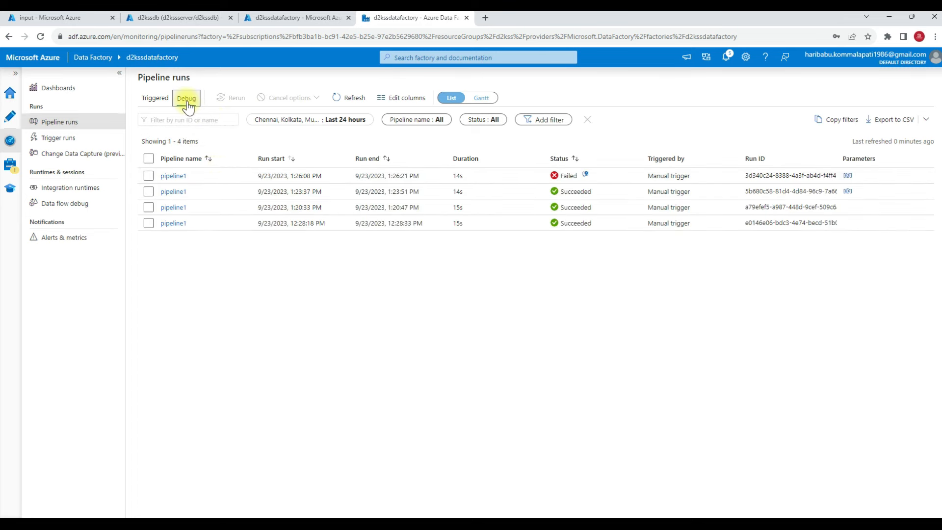
click(161, 103)
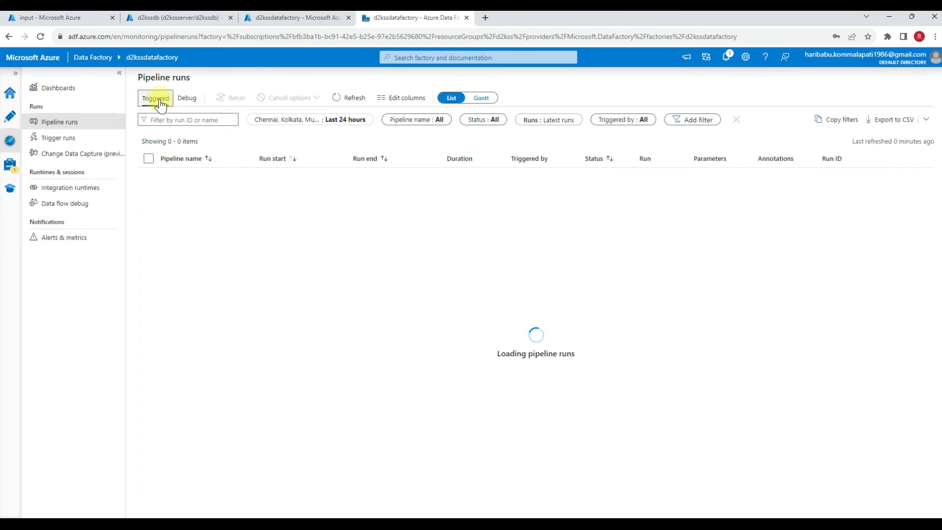